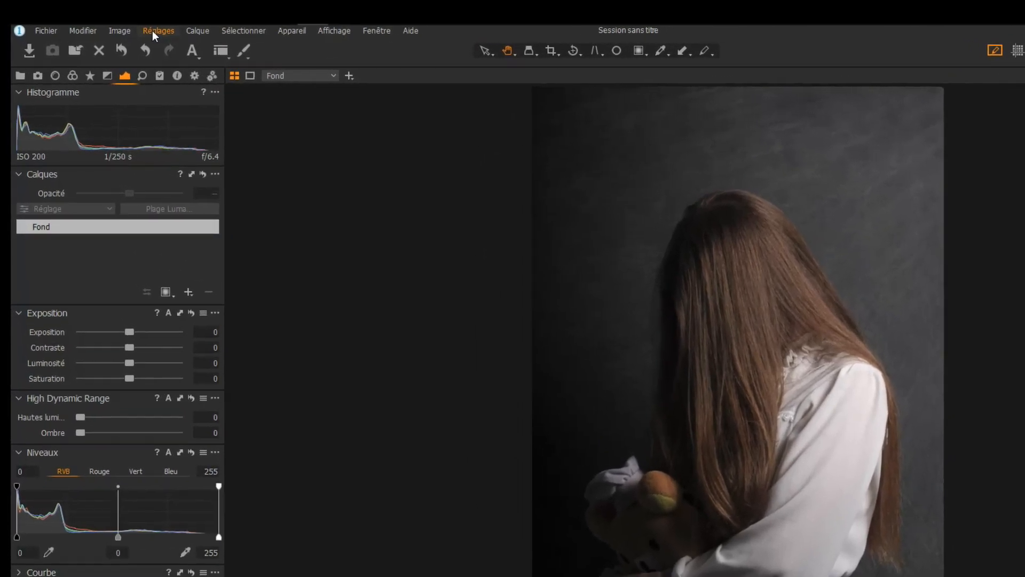
Step: Look over the user styles available for the photo, and bring up the Styles & Préréglages tool
{"action": "left_click", "coordinate": [152, 31]}
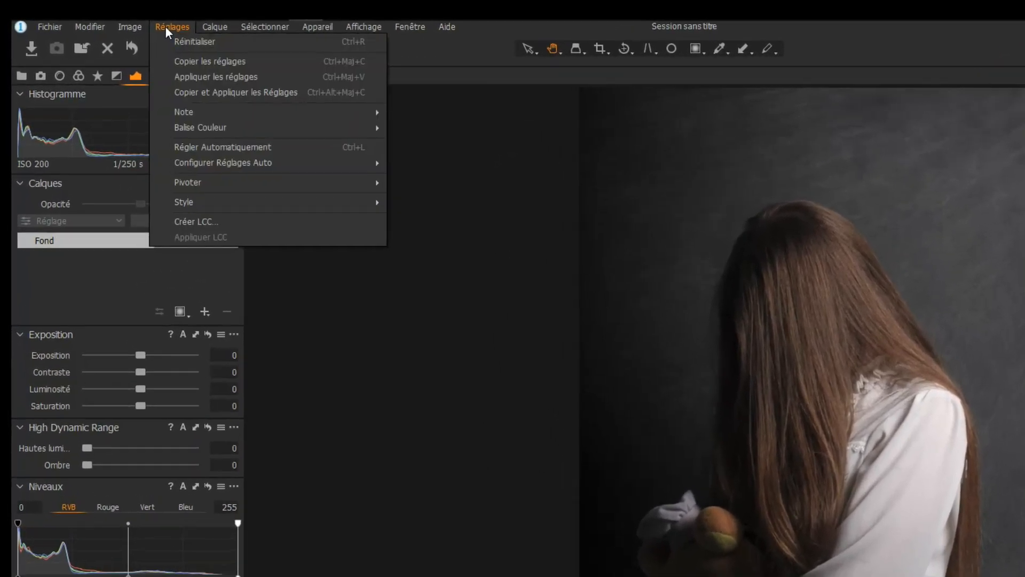
{"action": "mouse_move", "coordinate": [270, 230]}
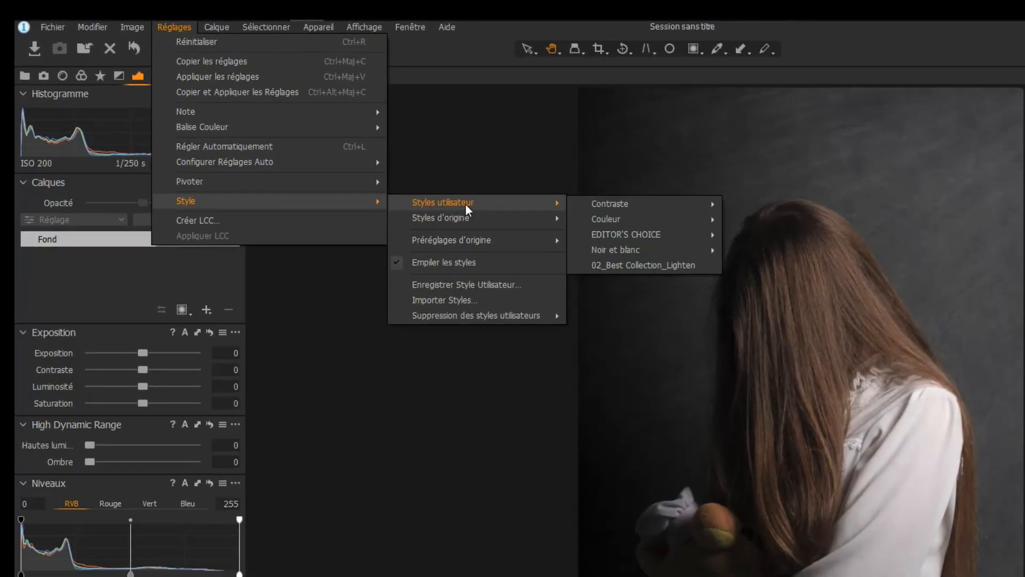
{"action": "mouse_move", "coordinate": [511, 234]}
{"action": "left_click", "coordinate": [386, 158]}
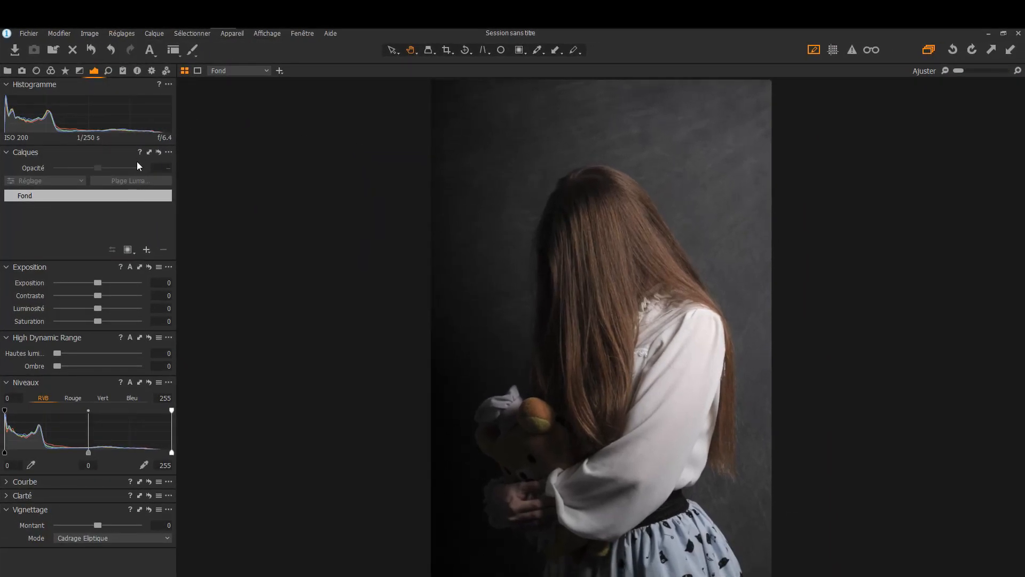
{"action": "left_click", "coordinate": [123, 71]}
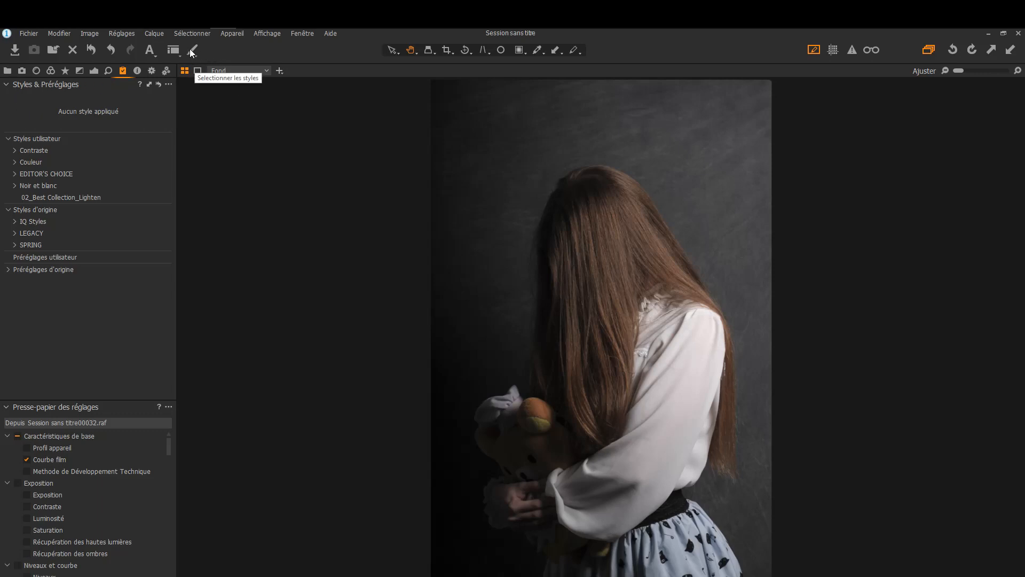
Step: Customize the toolbar by taking the Style shortcut off and placing it back in the same spot
{"action": "right_click", "coordinate": [213, 47]}
{"action": "left_click", "coordinate": [223, 55]}
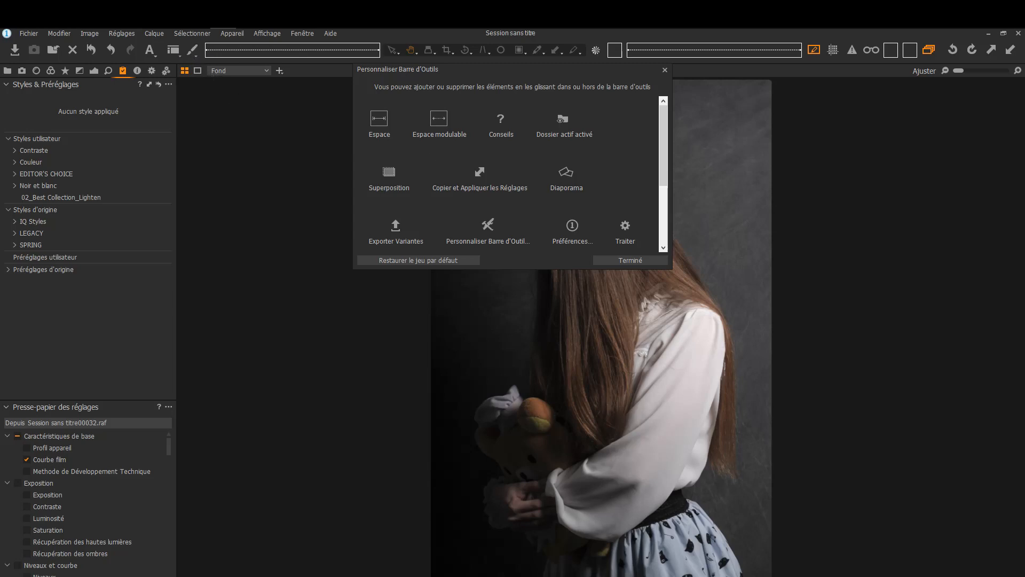
{"action": "left_click_drag", "start_coordinate": [192, 50], "coordinate": [488, 224]}
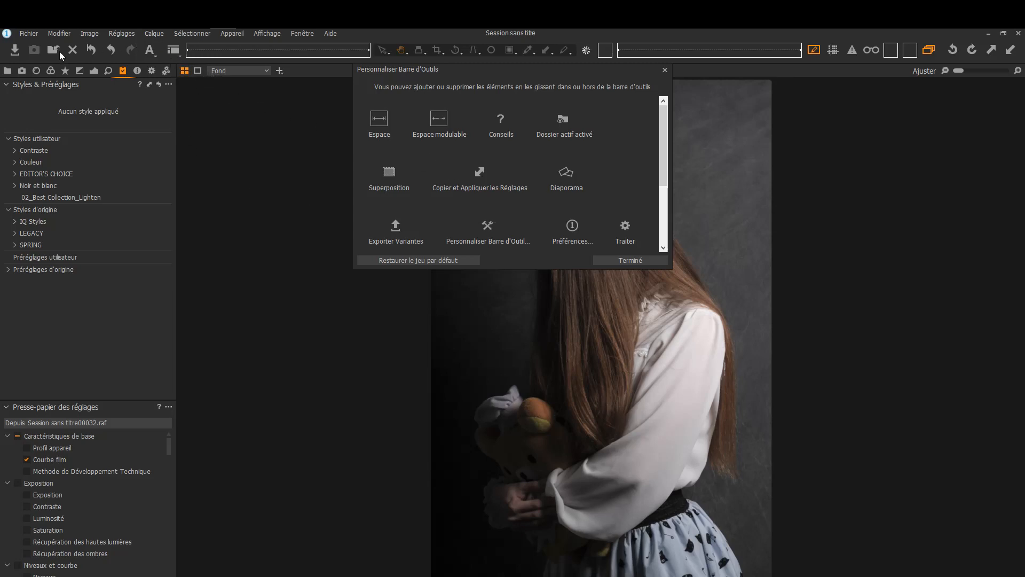
{"action": "scroll", "coordinate": [508, 148], "scroll_direction": "down", "scroll_amount": 2}
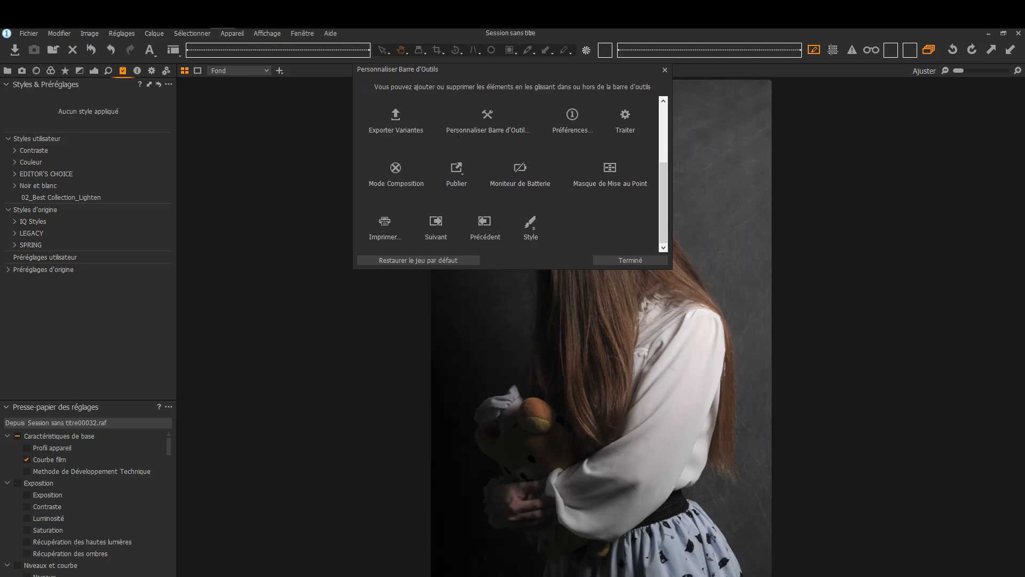
{"action": "mouse_move", "coordinate": [530, 223]}
{"action": "left_mouse_down"}
{"action": "mouse_move", "coordinate": [263, 108]}
{"action": "mouse_move", "coordinate": [190, 51]}
{"action": "left_mouse_up"}
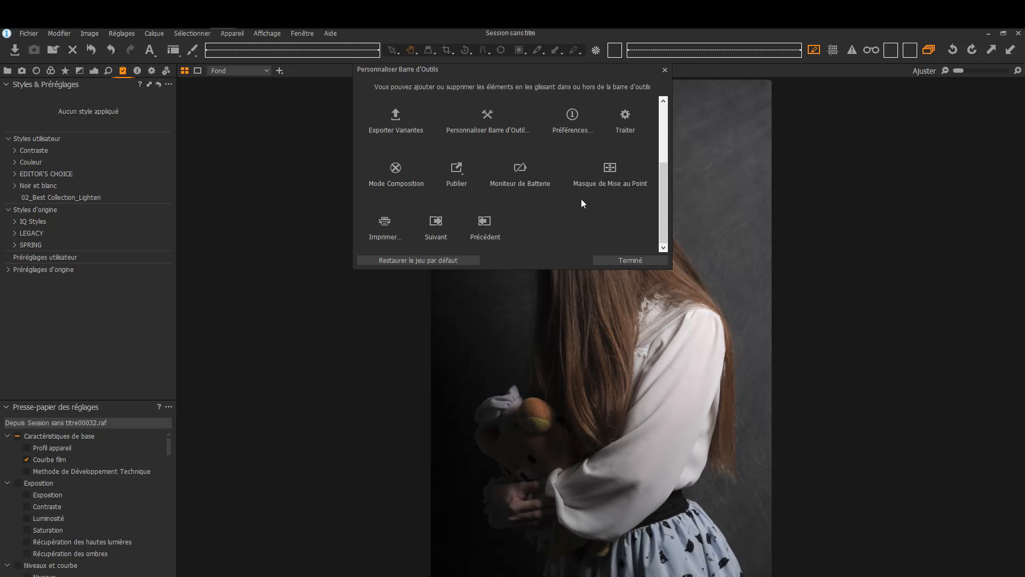
{"action": "left_click", "coordinate": [630, 260]}
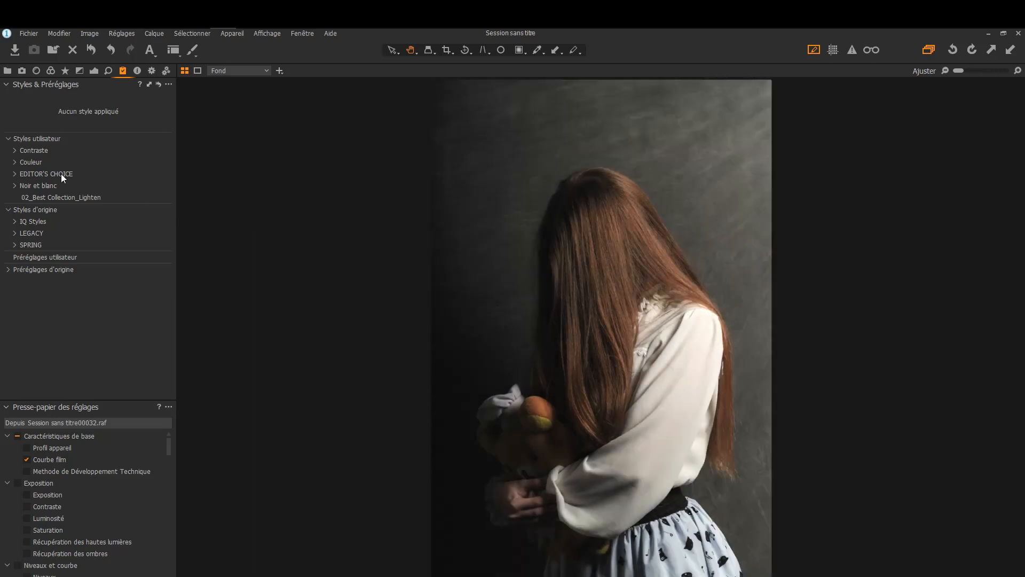
Step: Browse the built-in presets in the Balance des couleurs and Exposition groups, previewing them on the photo
{"action": "left_click", "coordinate": [8, 138]}
{"action": "left_click", "coordinate": [9, 151]}
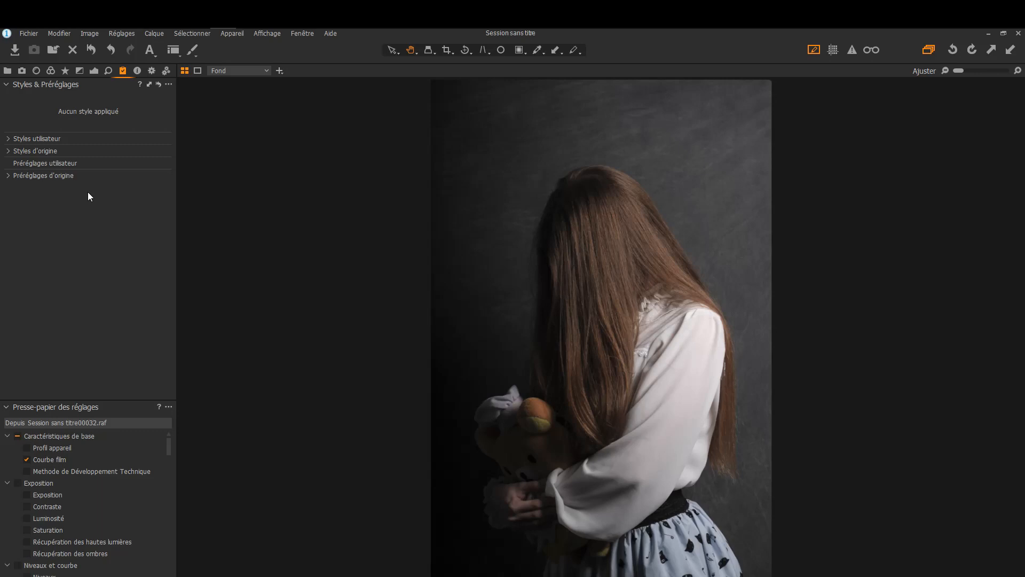
{"action": "left_click", "coordinate": [20, 178]}
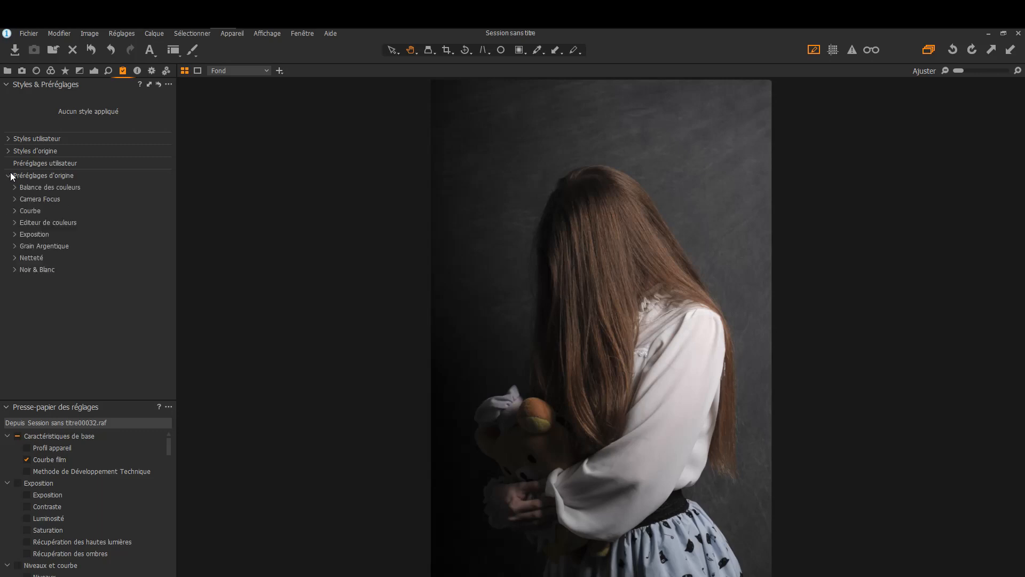
{"action": "left_click", "coordinate": [17, 188]}
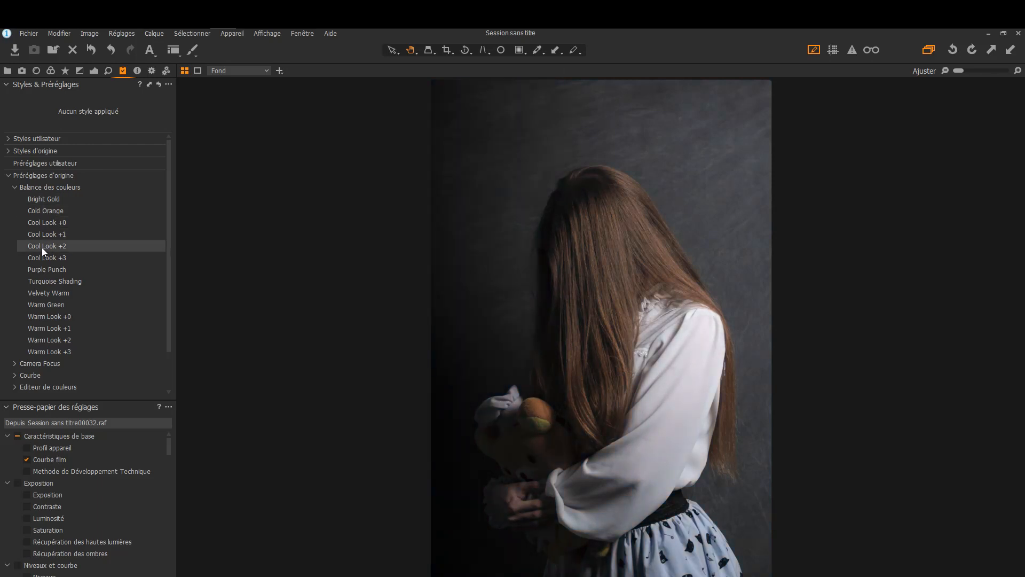
{"action": "left_click", "coordinate": [14, 187]}
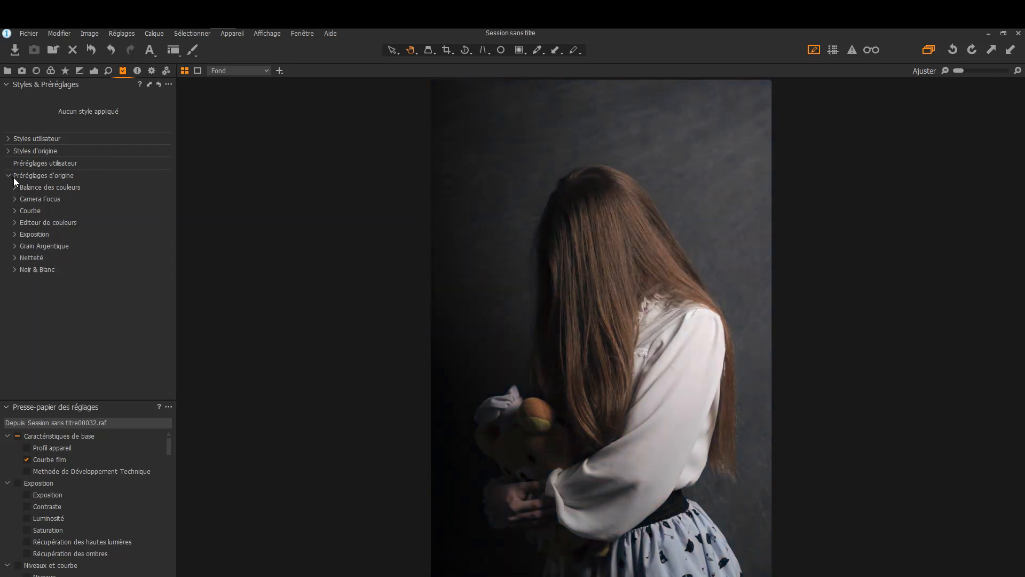
{"action": "left_click", "coordinate": [14, 234]}
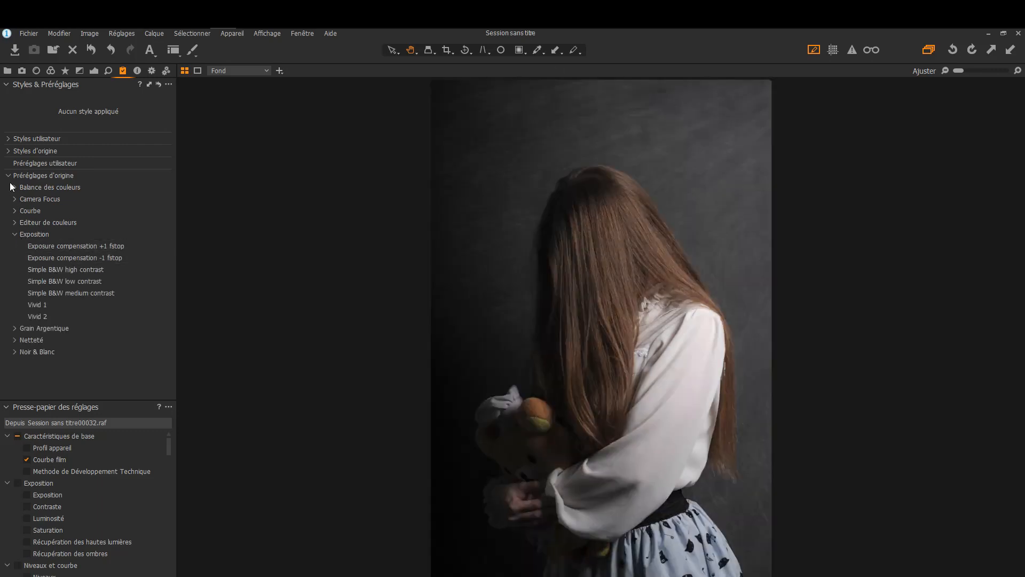
{"action": "left_click", "coordinate": [9, 177]}
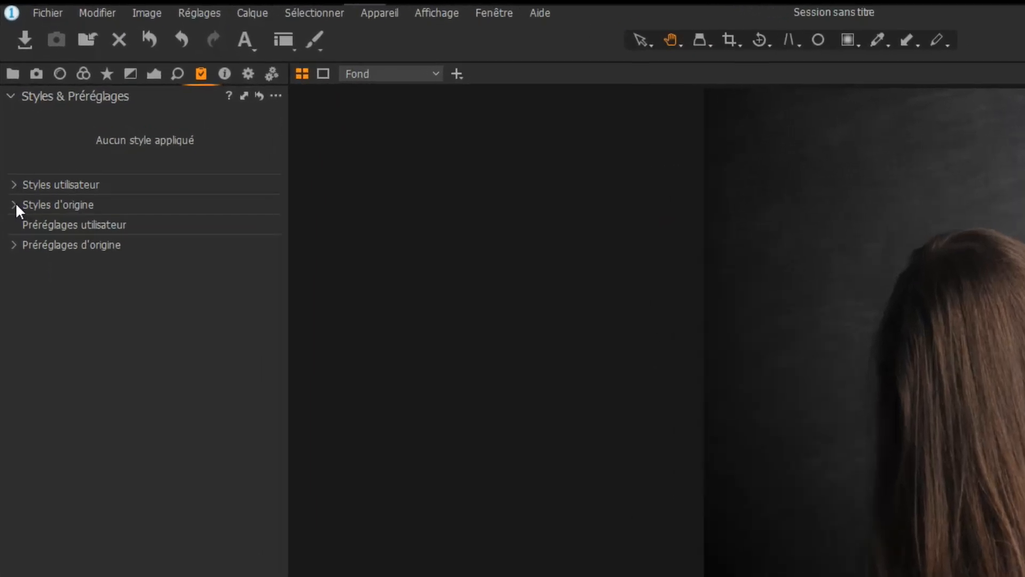
Step: Apply the built-in style SPR-06 from the SPRING group to the photo
{"action": "left_click", "coordinate": [14, 205]}
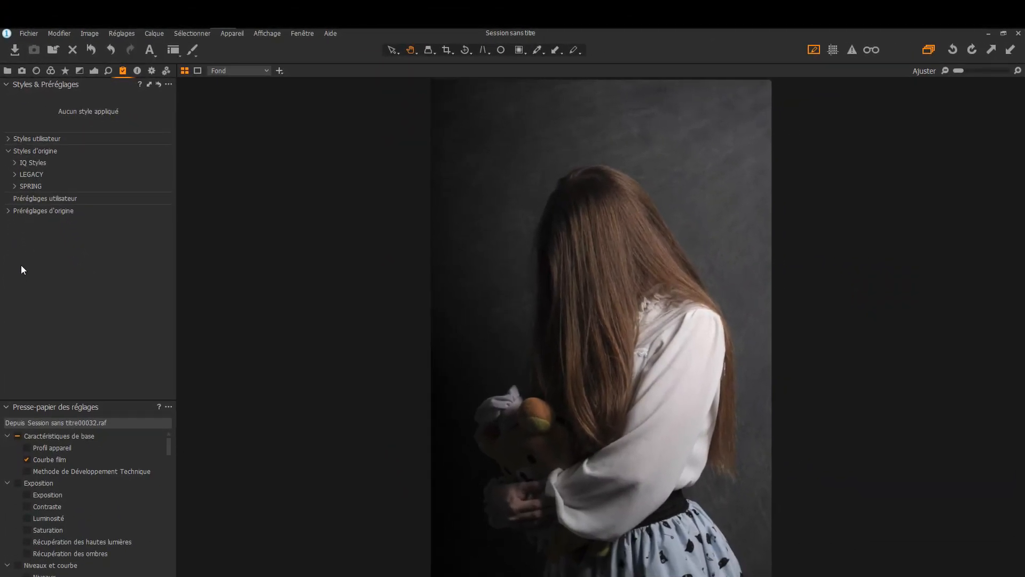
{"action": "left_click", "coordinate": [15, 187]}
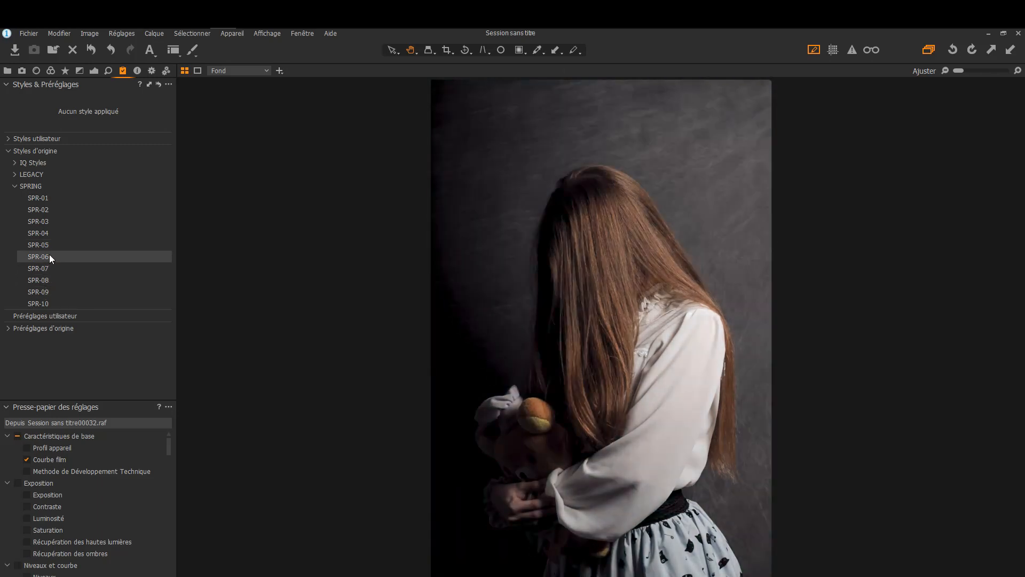
{"action": "left_click", "coordinate": [49, 255]}
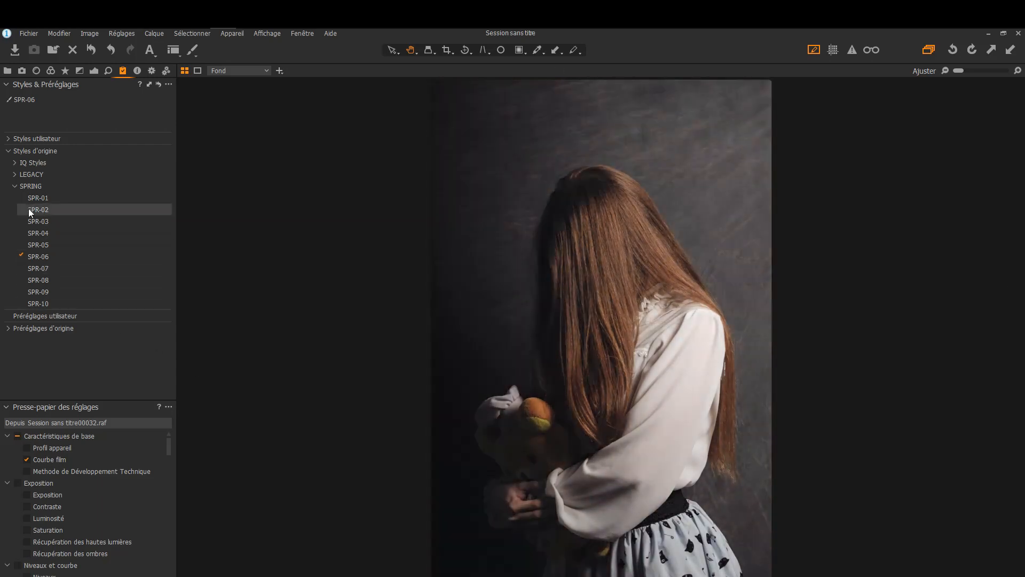
Step: With Empiler les styles enabled, stack the SPRING styles SPR-03 and SPR-04 on top of SPR-06
{"action": "left_click", "coordinate": [169, 85]}
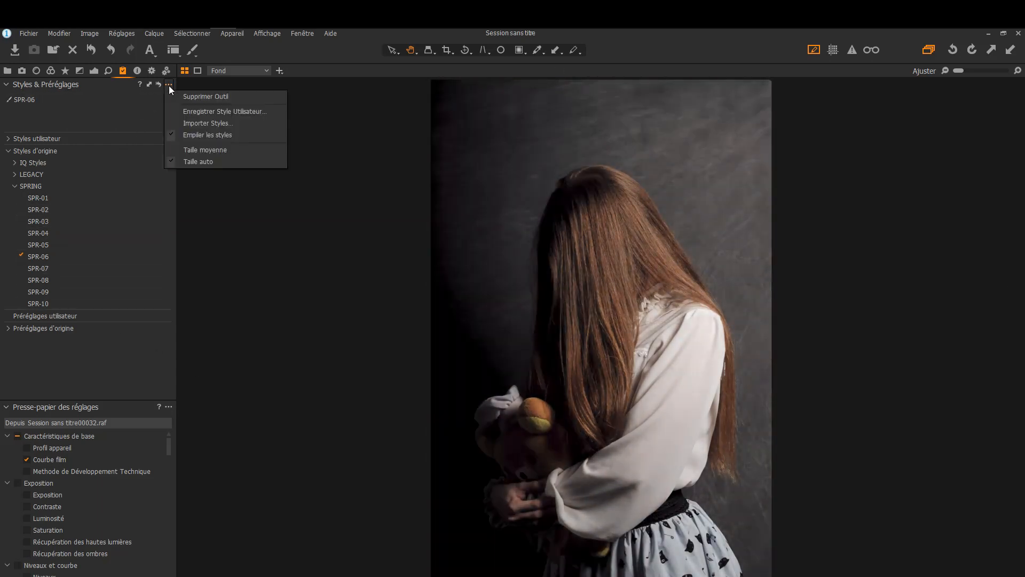
{"action": "left_click", "coordinate": [182, 135]}
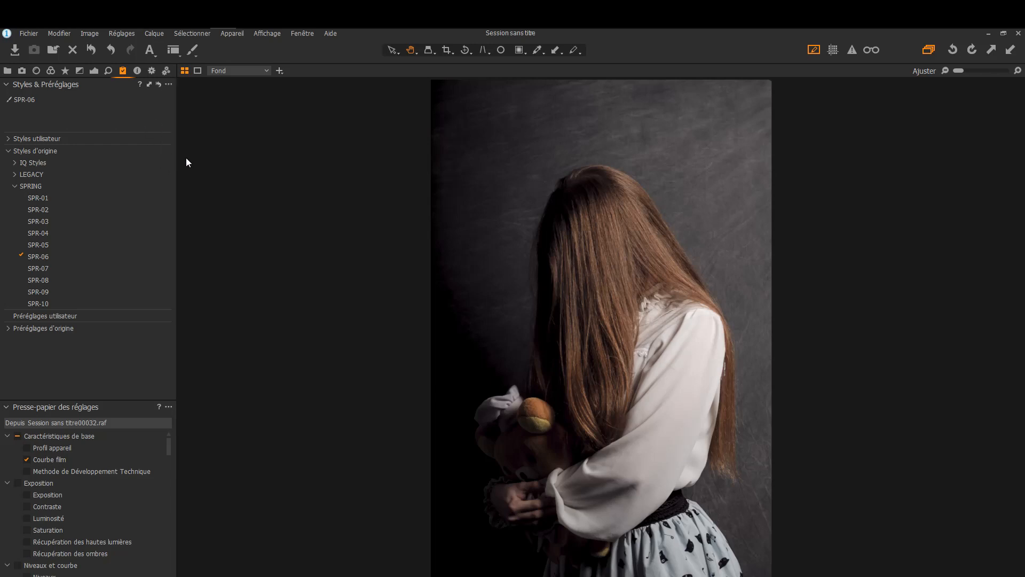
{"action": "left_click", "coordinate": [168, 86]}
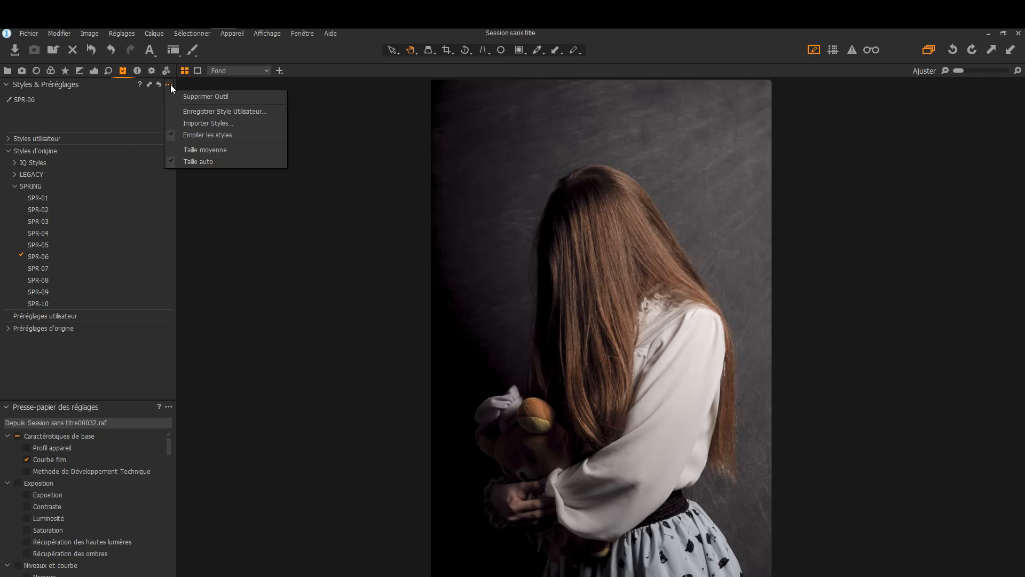
{"action": "left_click", "coordinate": [146, 118]}
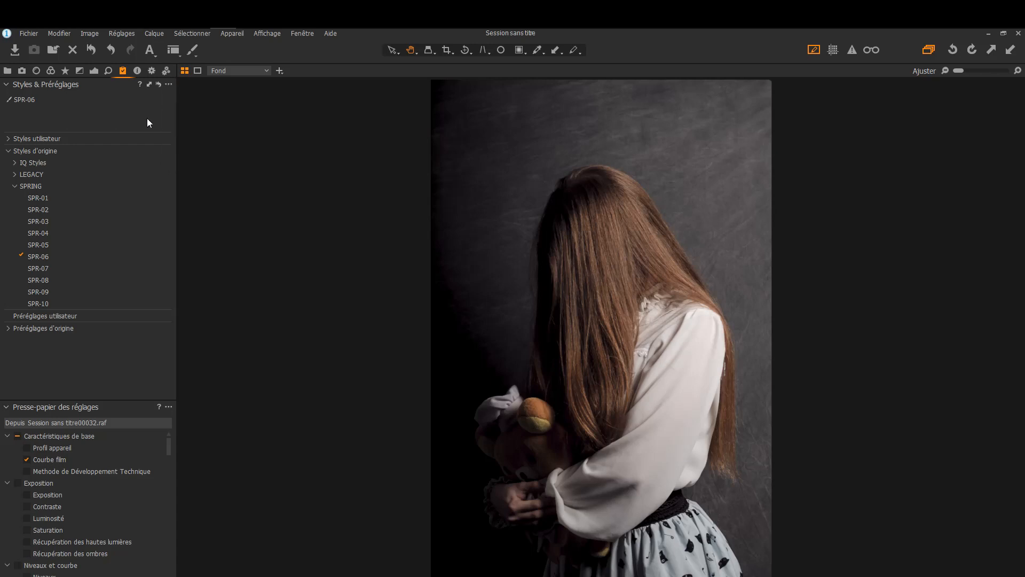
{"action": "left_click", "coordinate": [63, 222]}
{"action": "left_click", "coordinate": [39, 234]}
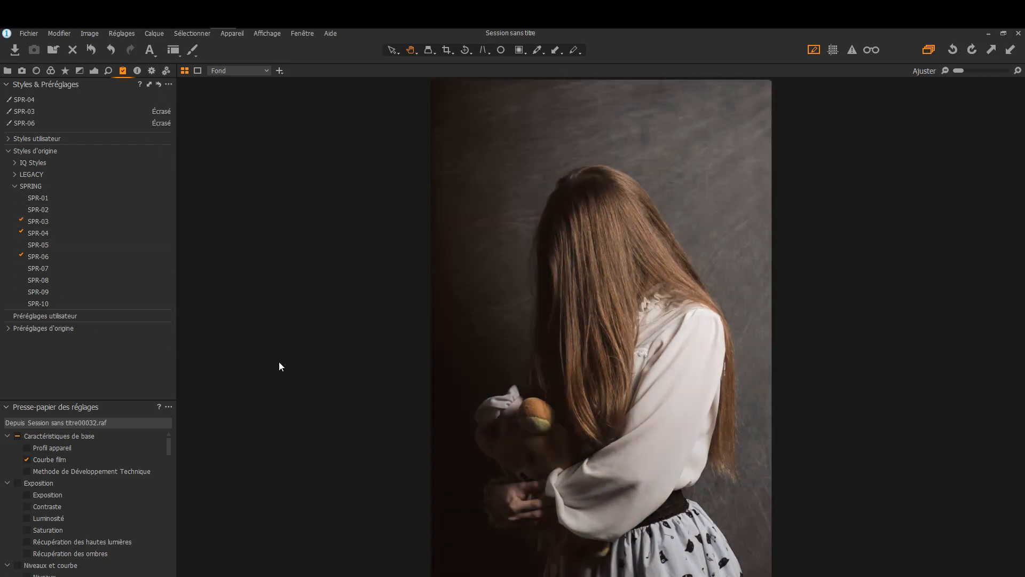
Step: Remove the stacked styles SPR-03, SPR-04 and SPR-06 from the photo and collapse the SPRING group
{"action": "mouse_move", "coordinate": [11, 116]}
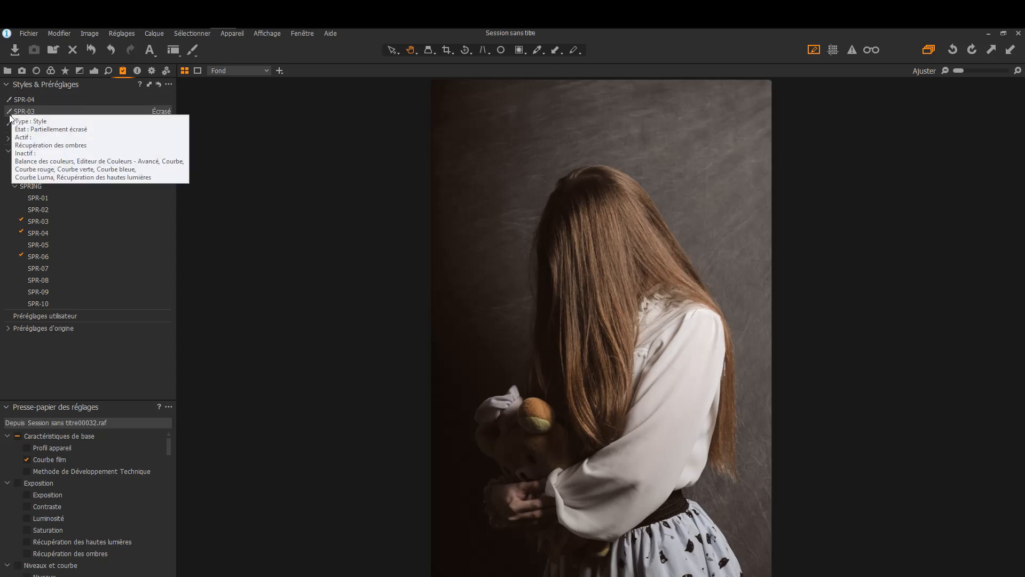
{"action": "left_click", "coordinate": [22, 220]}
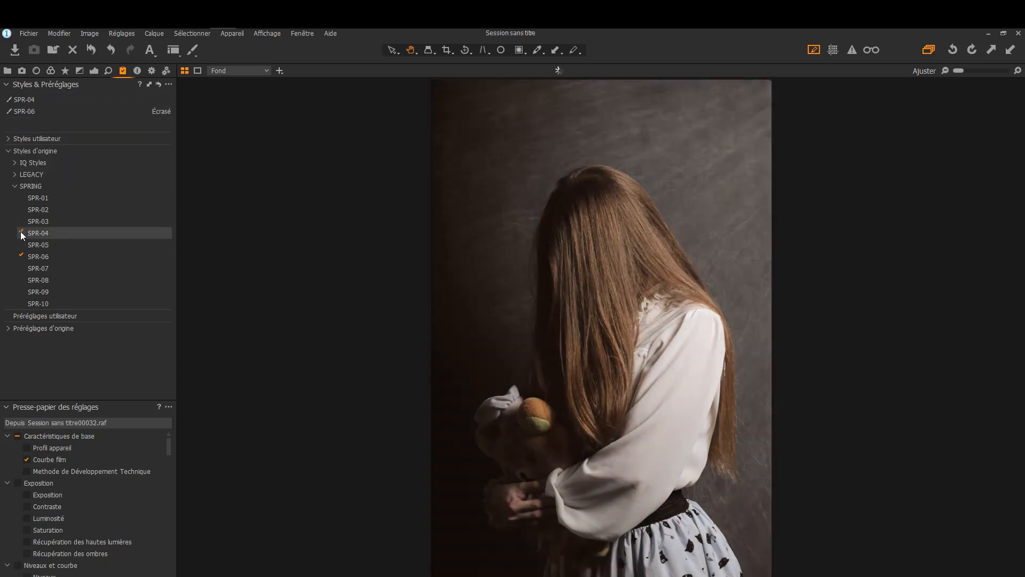
{"action": "left_click", "coordinate": [20, 231]}
{"action": "left_click", "coordinate": [20, 255]}
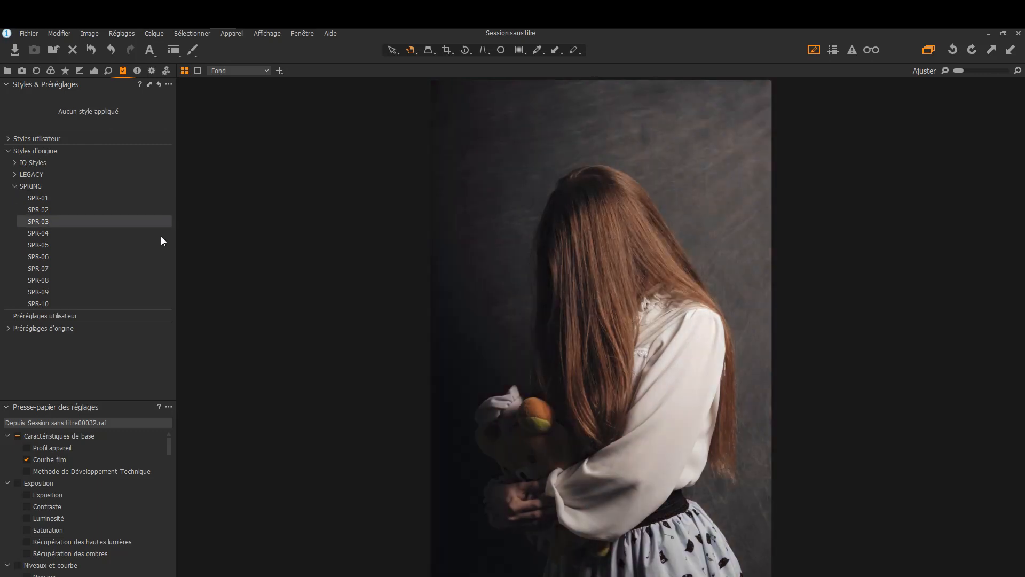
{"action": "left_click", "coordinate": [15, 186]}
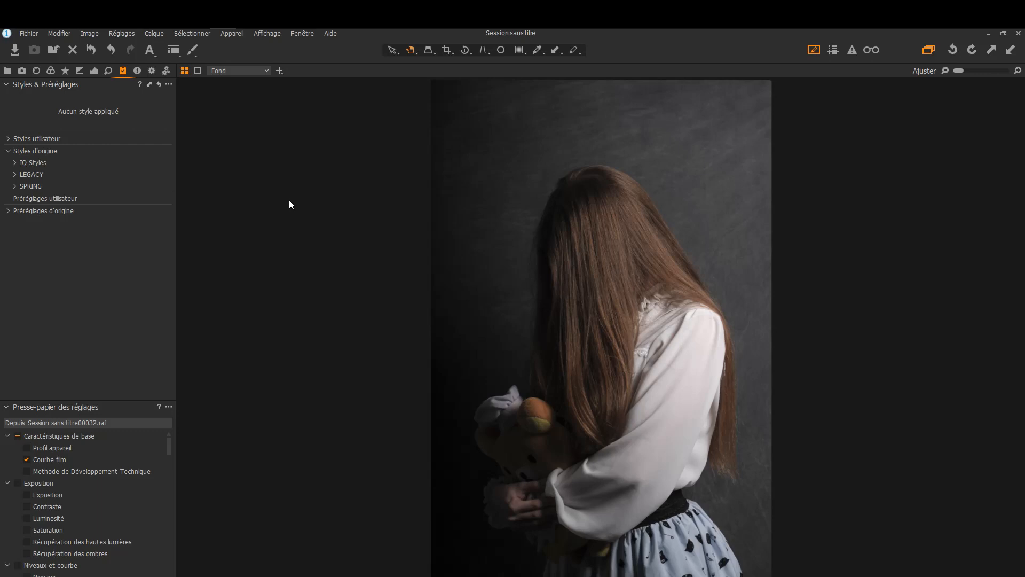
Step: Apply the LEGACY style Color Effects - Blue 2 on a new layer, accepting partial application
{"action": "left_click", "coordinate": [15, 165]}
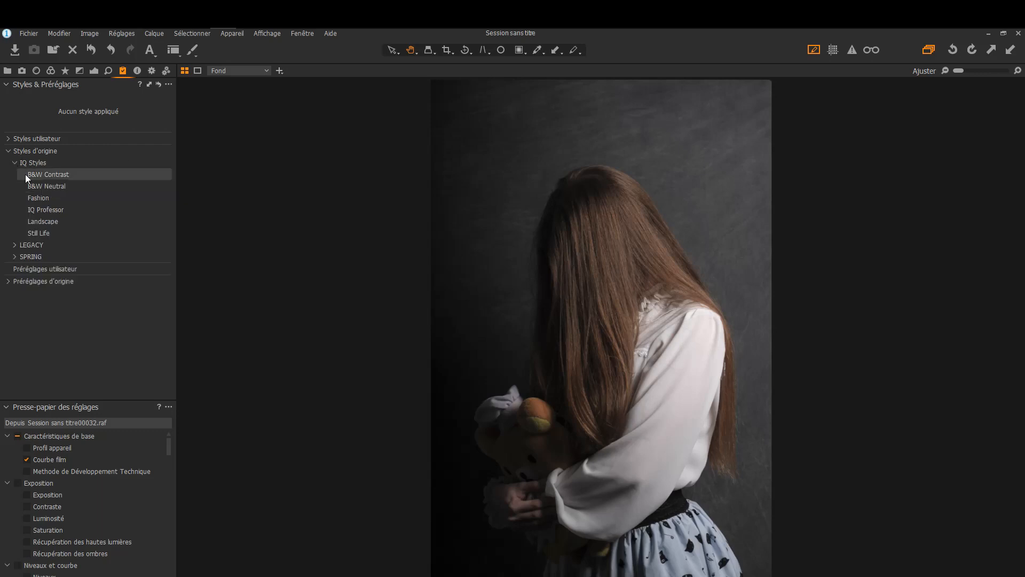
{"action": "left_click", "coordinate": [13, 245]}
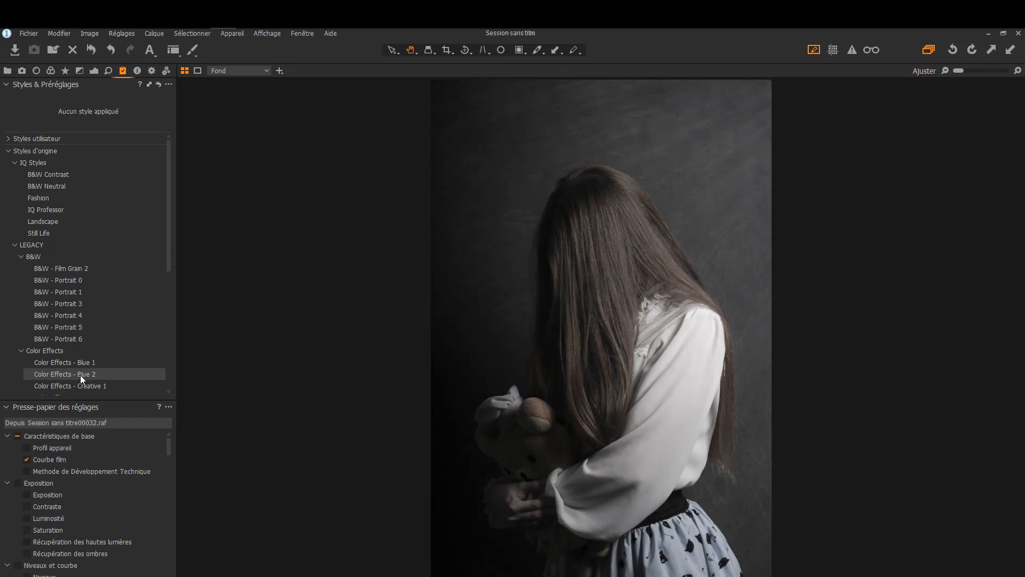
{"action": "right_click", "coordinate": [80, 375]}
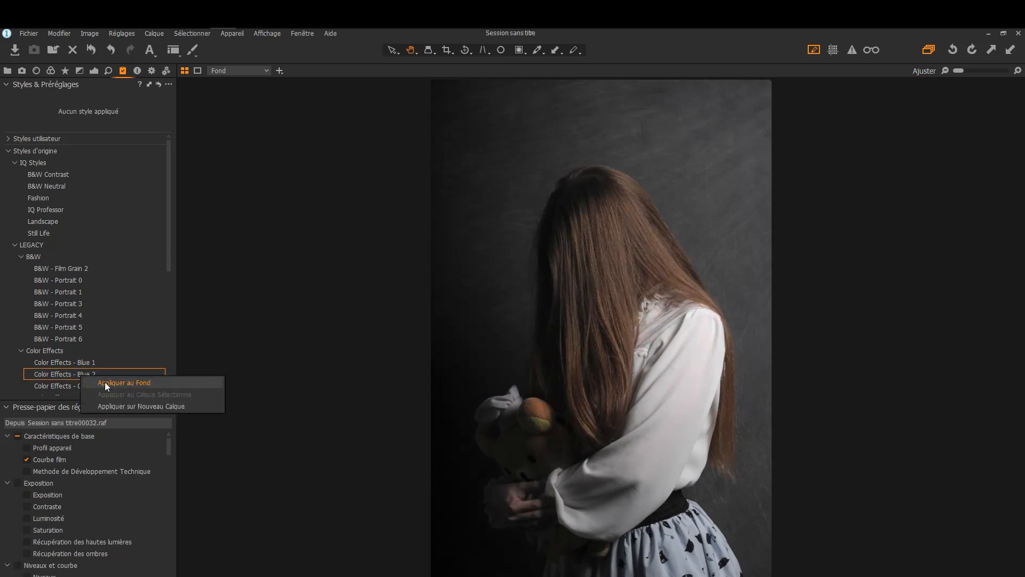
{"action": "left_click", "coordinate": [116, 408]}
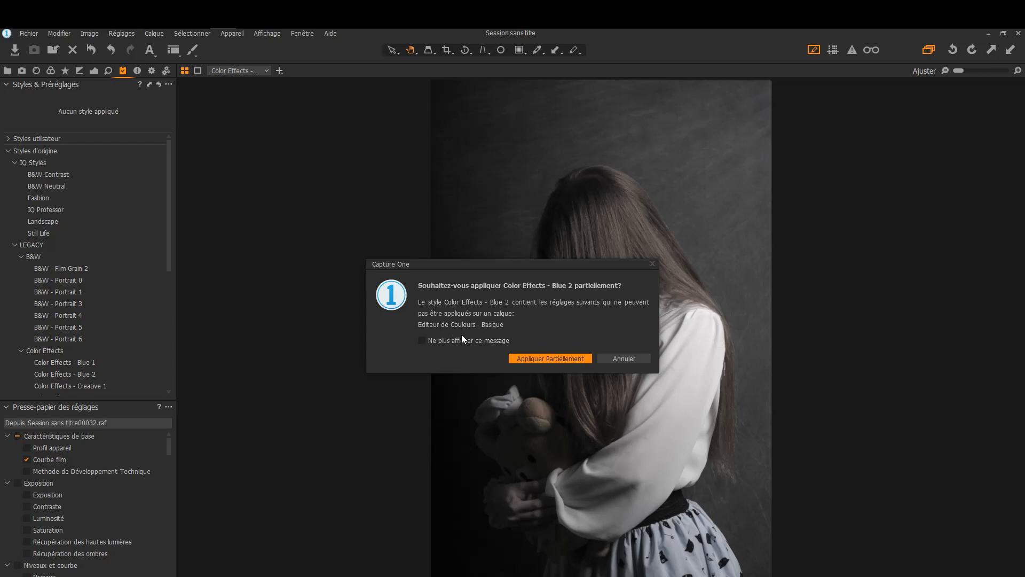
{"action": "left_click", "coordinate": [556, 359]}
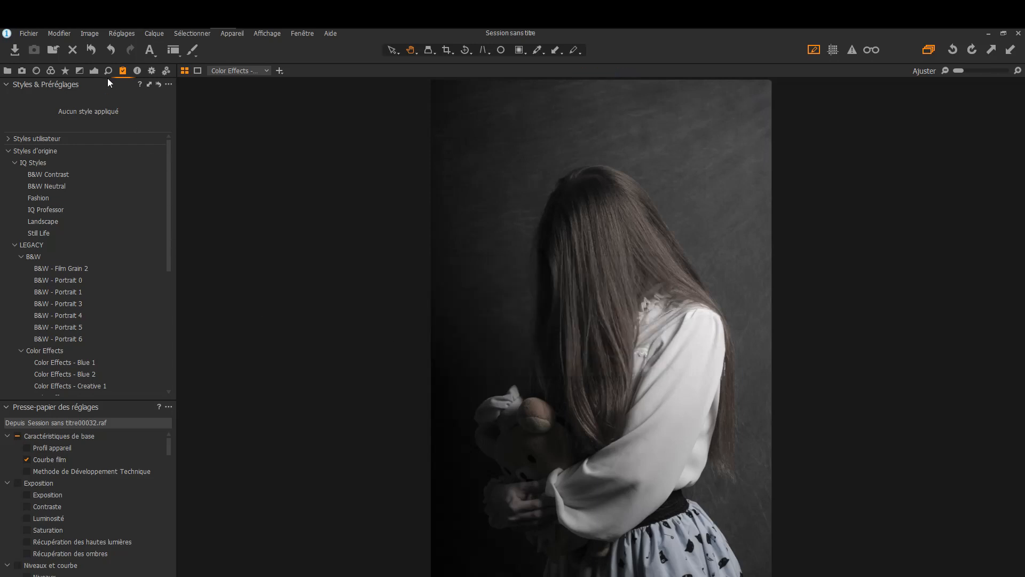
Step: Test the Color Effects - Blue 2 layer's opacity, leaving it at 100, and erase the layer's mask over the upper part of the hair
{"action": "left_click", "coordinate": [94, 70]}
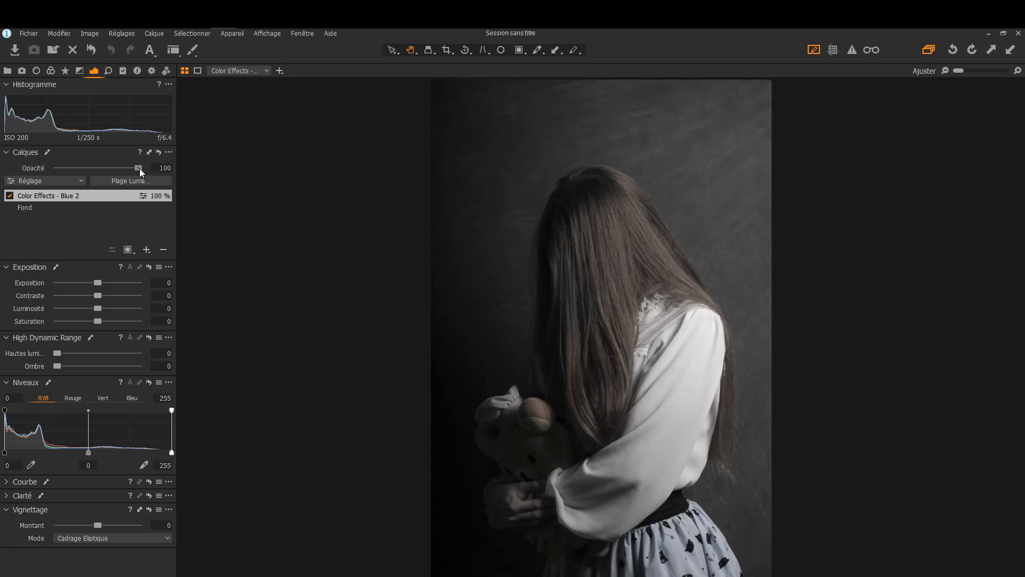
{"action": "mouse_move", "coordinate": [139, 168]}
{"action": "left_mouse_down"}
{"action": "mouse_move", "coordinate": [21, 171]}
{"action": "mouse_move", "coordinate": [148, 171]}
{"action": "left_mouse_up"}
{"action": "key", "text": "b"}
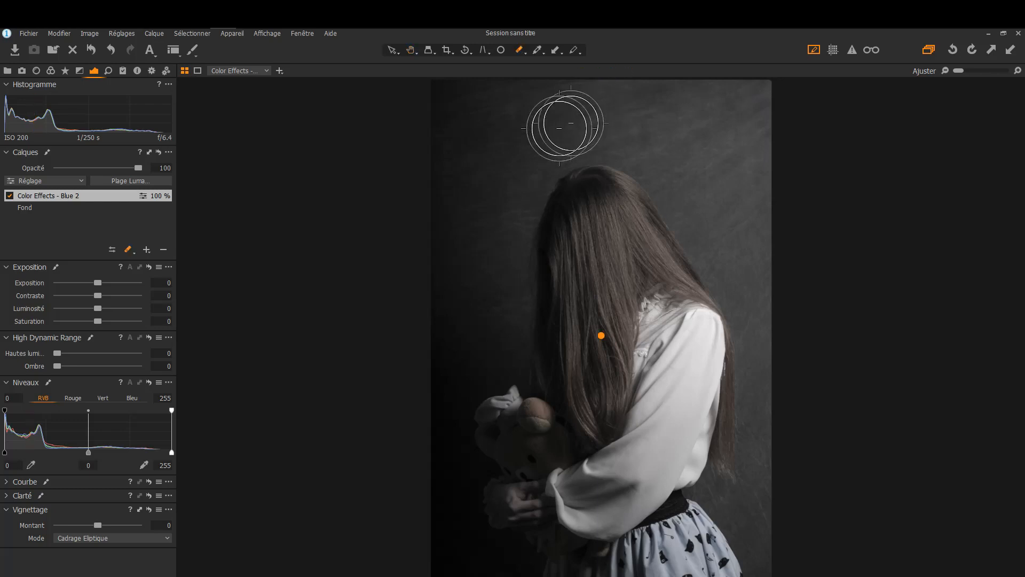
{"action": "mouse_move", "coordinate": [581, 131]}
{"action": "left_mouse_down"}
{"action": "mouse_move", "coordinate": [593, 219]}
{"action": "mouse_move", "coordinate": [563, 283]}
{"action": "mouse_move", "coordinate": [693, 221]}
{"action": "left_mouse_up"}
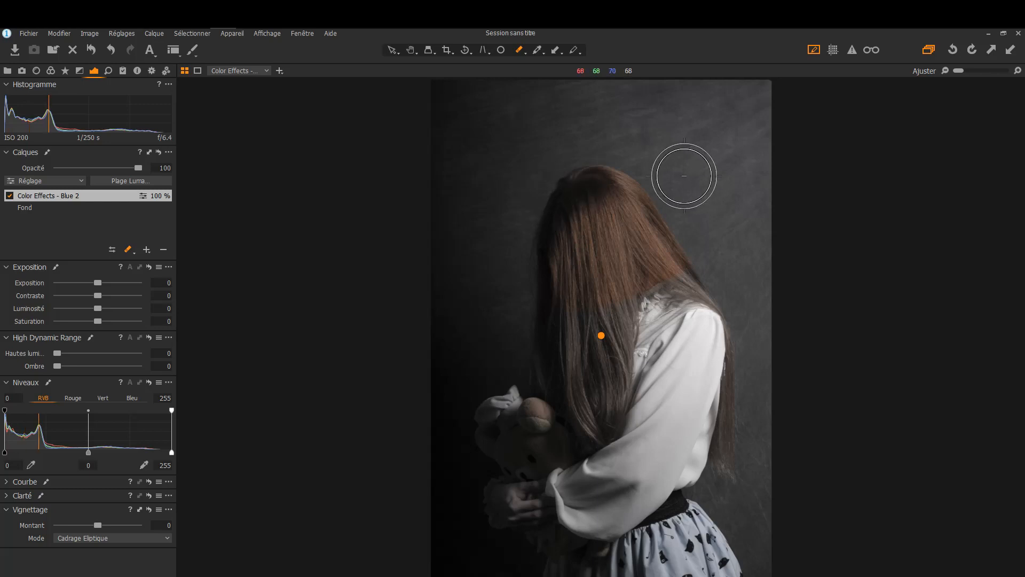
Step: Apply the IQ style Landscape on a new layer above the Color Effects - Blue 2 layer
{"action": "left_click", "coordinate": [122, 70]}
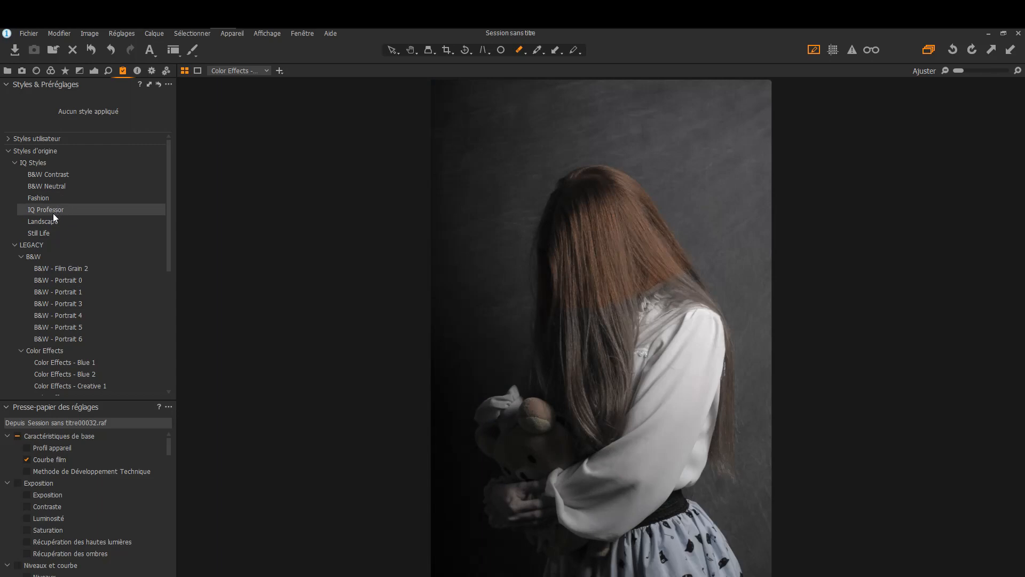
{"action": "left_click", "coordinate": [53, 226]}
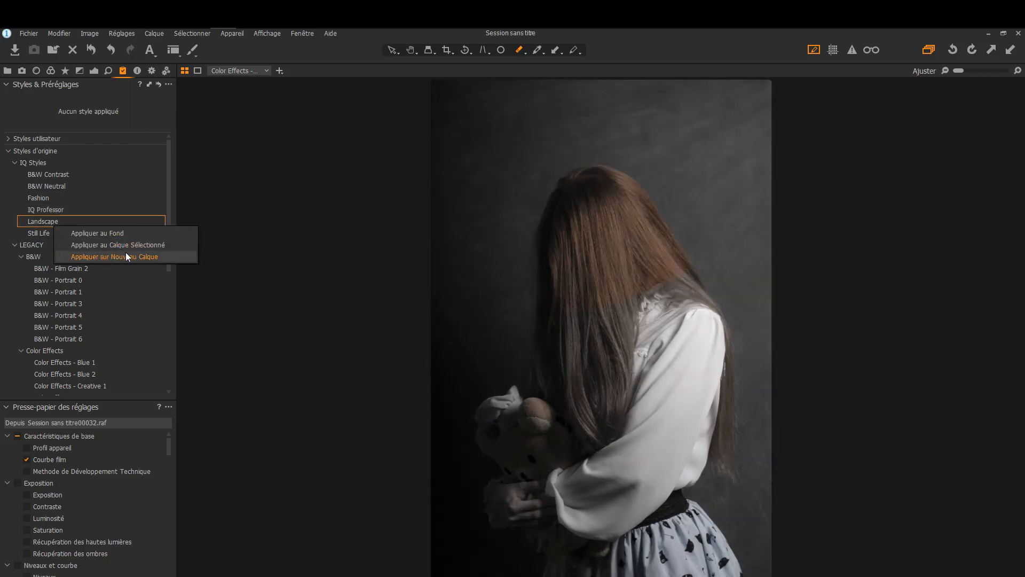
{"action": "left_click", "coordinate": [181, 257]}
{"action": "left_click", "coordinate": [92, 75]}
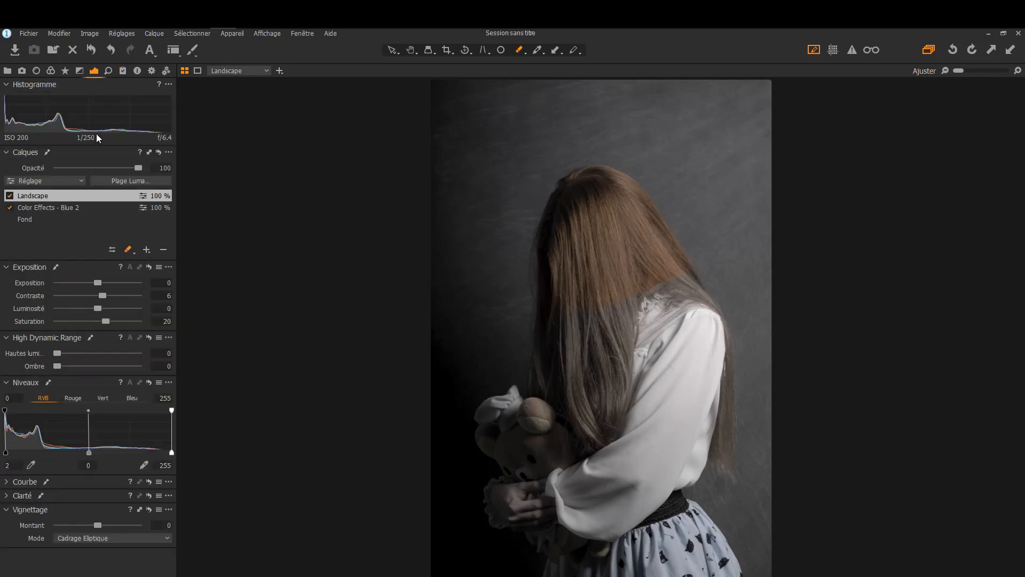
Step: Select each of the two style layers and test the Landscape layer's opacity, leaving it at 100
{"action": "left_click", "coordinate": [49, 206]}
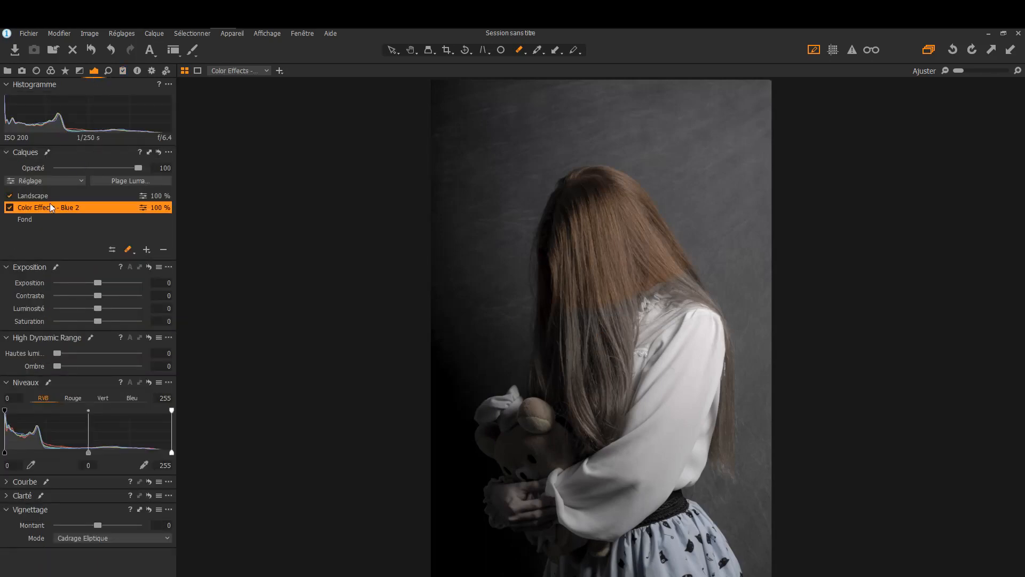
{"action": "left_click", "coordinate": [51, 196]}
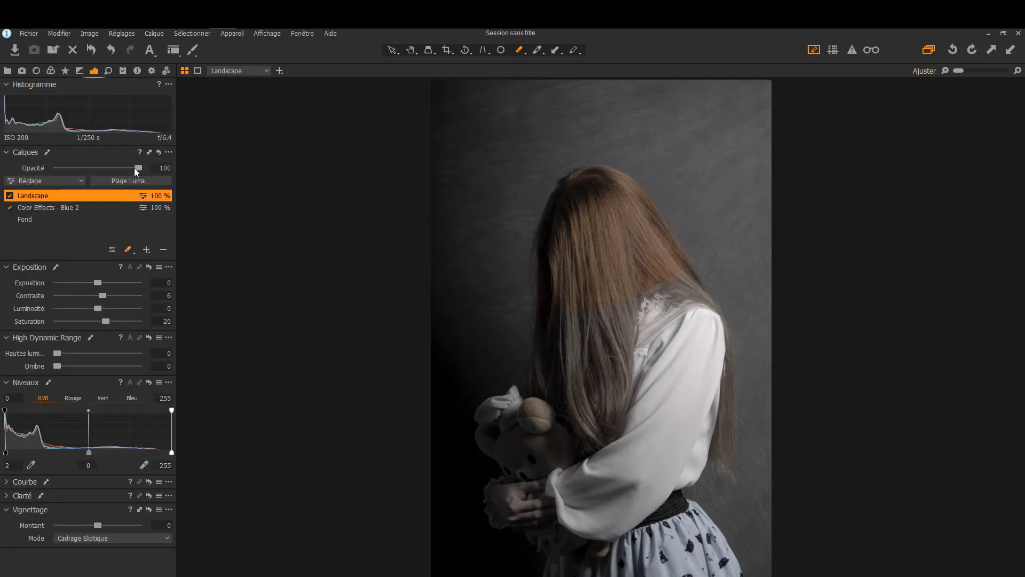
{"action": "mouse_move", "coordinate": [137, 166]}
{"action": "left_mouse_down"}
{"action": "mouse_move", "coordinate": [62, 169]}
{"action": "mouse_move", "coordinate": [141, 173]}
{"action": "left_mouse_up"}
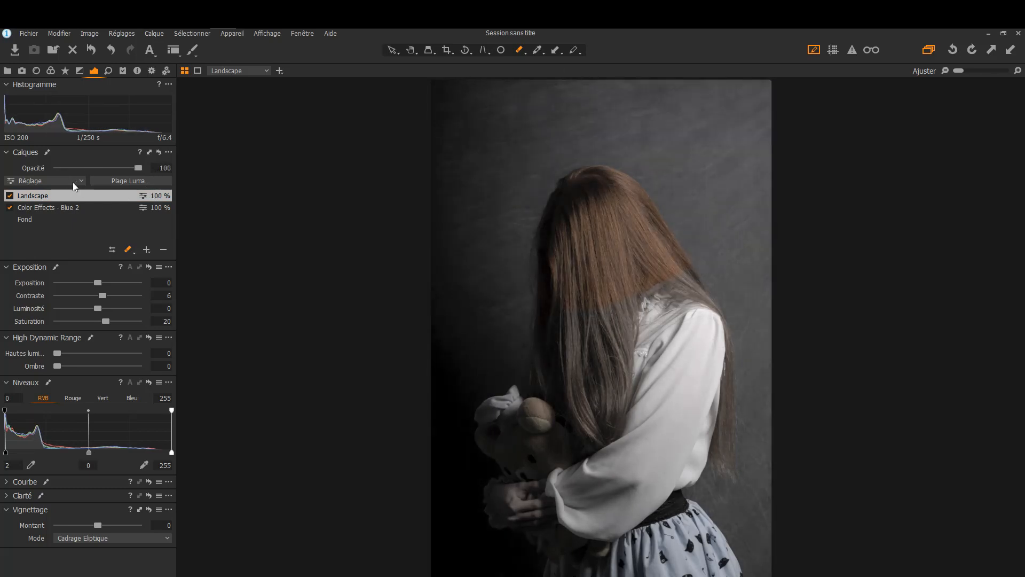
Step: Preview the IQ style B&W Neutral, and delete the Landscape and Color Effects - Blue 2 layers
{"action": "left_click", "coordinate": [122, 70]}
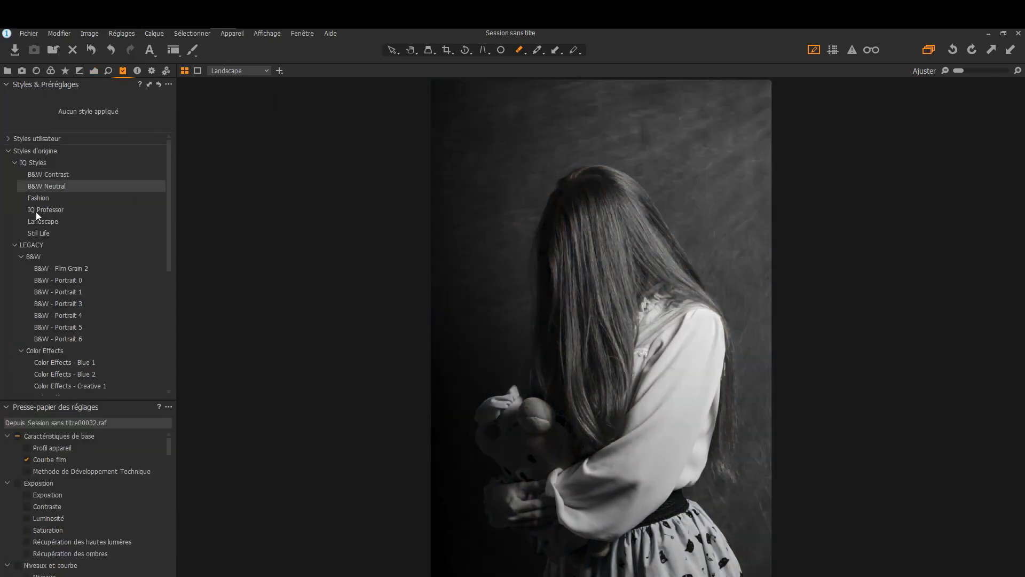
{"action": "left_click", "coordinate": [91, 71]}
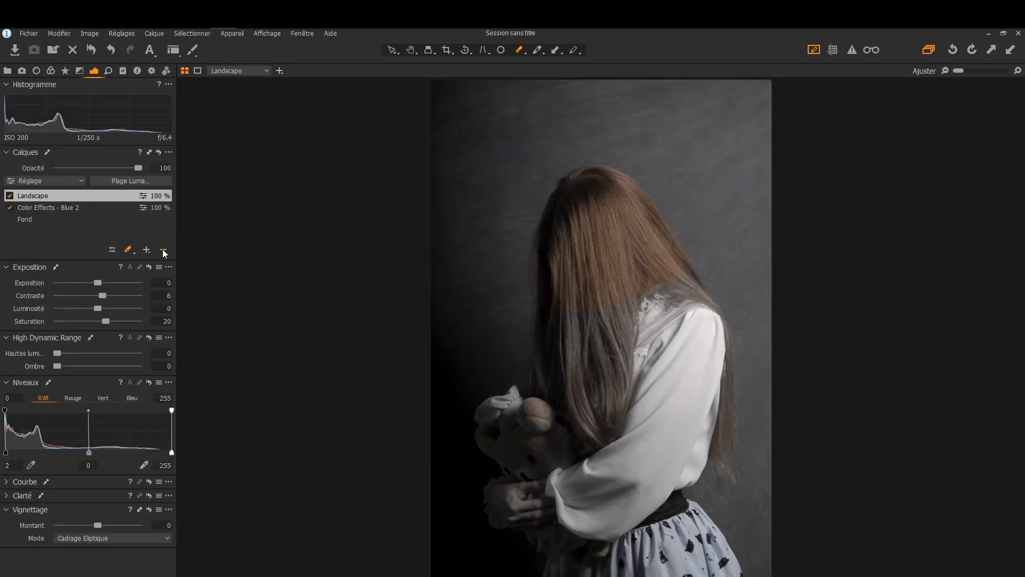
{"action": "left_click", "coordinate": [163, 250]}
{"action": "left_click", "coordinate": [163, 250]}
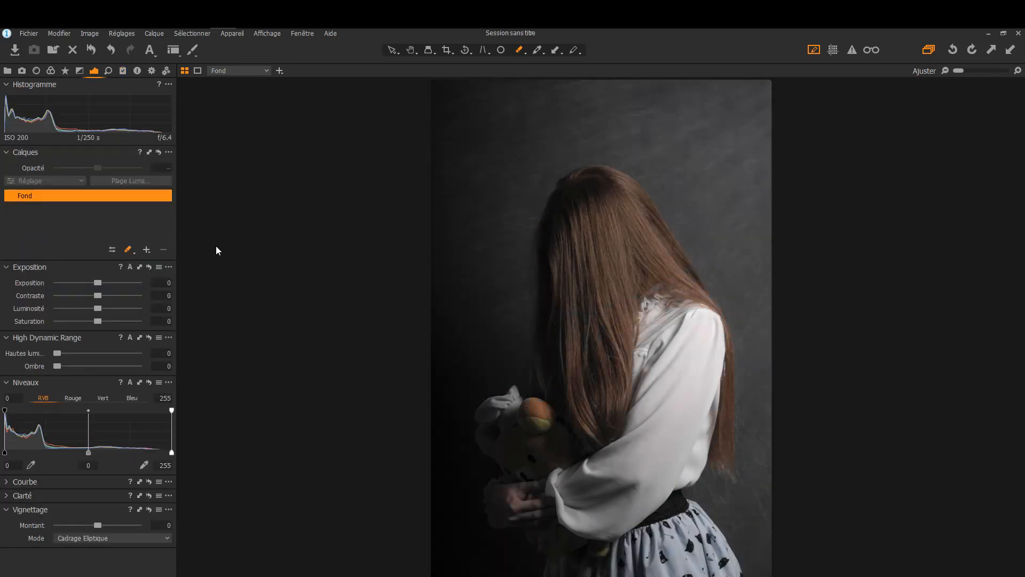
Step: Create a new adjustment layer, draw a radial gradient mask over the model's hair, and enlarge and lower it over the upper body
{"action": "left_click", "coordinate": [146, 250]}
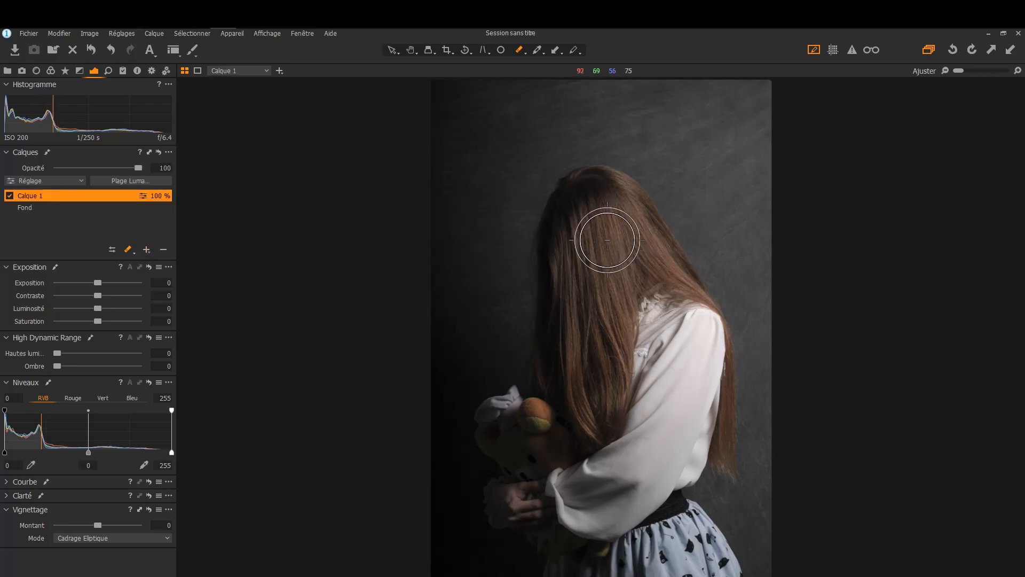
{"action": "key", "text": "t"}
{"action": "mouse_move", "coordinate": [607, 265]}
{"action": "left_mouse_down"}
{"action": "mouse_move", "coordinate": [687, 222]}
{"action": "mouse_move", "coordinate": [739, 78]}
{"action": "left_mouse_up"}
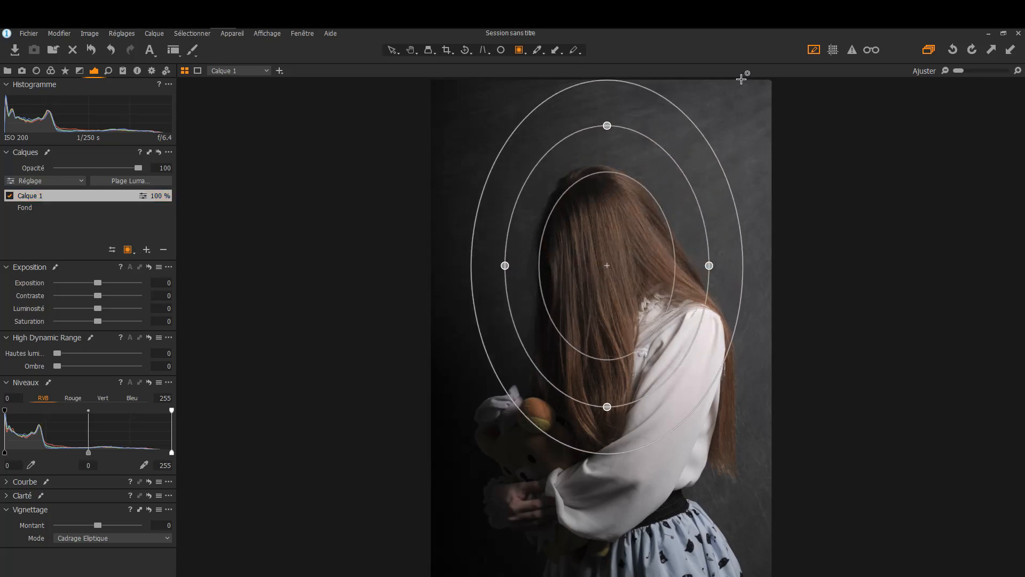
{"action": "left_click_drag", "start_coordinate": [612, 265], "coordinate": [606, 328]}
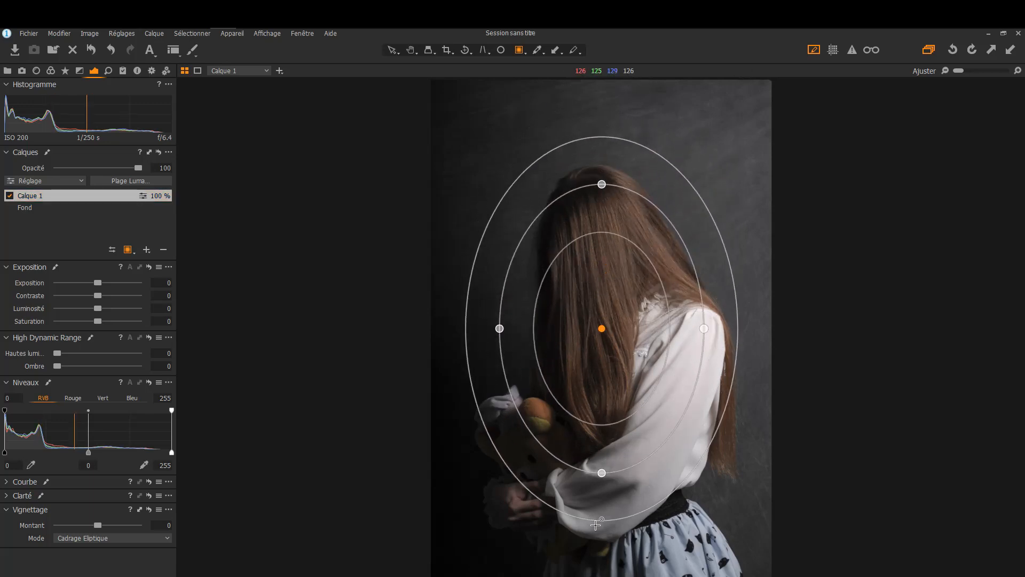
{"action": "left_click_drag", "start_coordinate": [599, 518], "coordinate": [601, 563]}
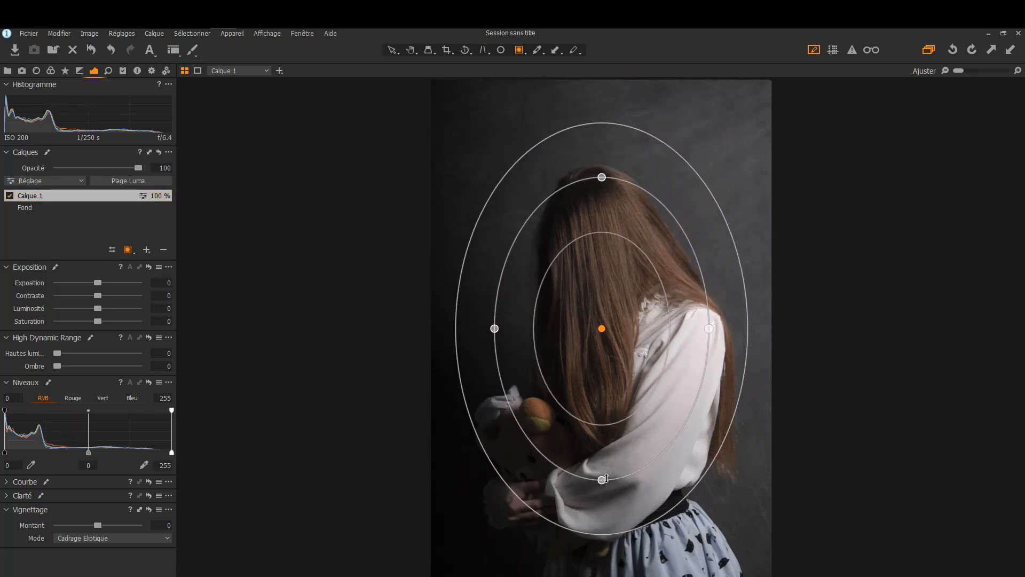
{"action": "left_click_drag", "start_coordinate": [602, 475], "coordinate": [609, 527]}
{"action": "left_click_drag", "start_coordinate": [601, 327], "coordinate": [618, 354]}
Step: Invert the layer's radial mask, enlarge its ellipse in height and width, and recentre it on the model
{"action": "right_click", "coordinate": [109, 196]}
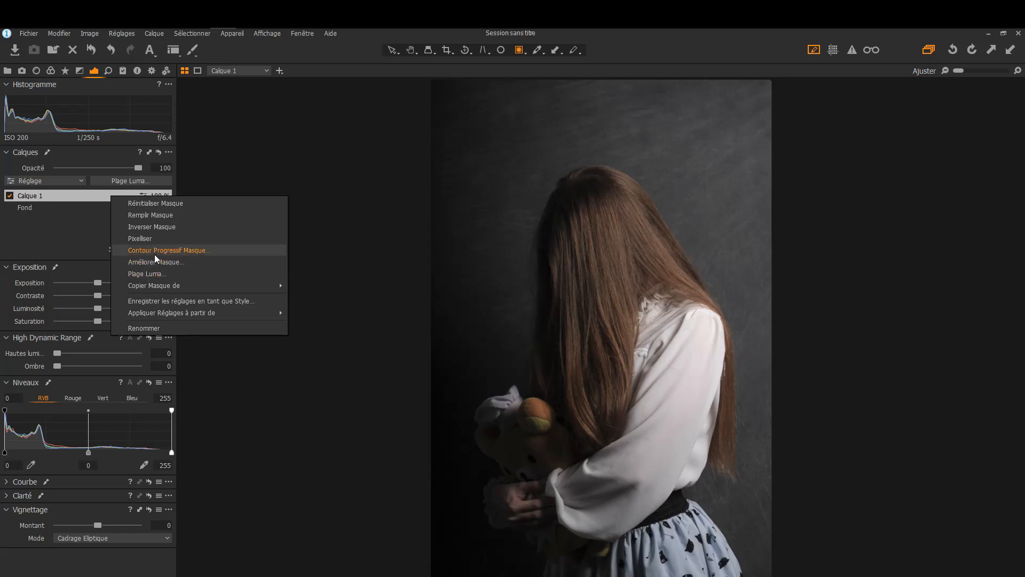
{"action": "left_click", "coordinate": [159, 224]}
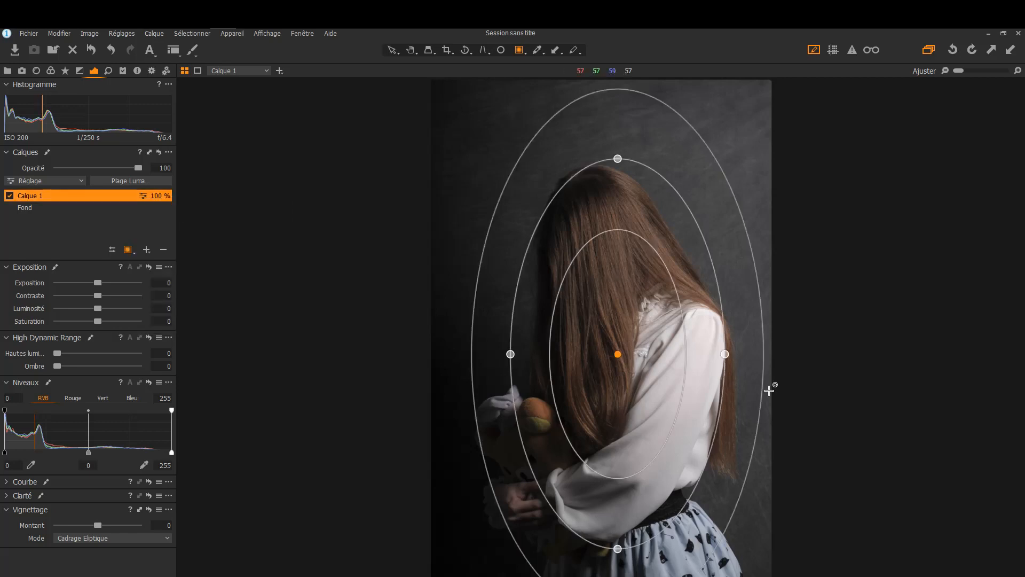
{"action": "left_click_drag", "start_coordinate": [618, 549], "coordinate": [618, 573]}
{"action": "left_click_drag", "start_coordinate": [725, 354], "coordinate": [750, 354]}
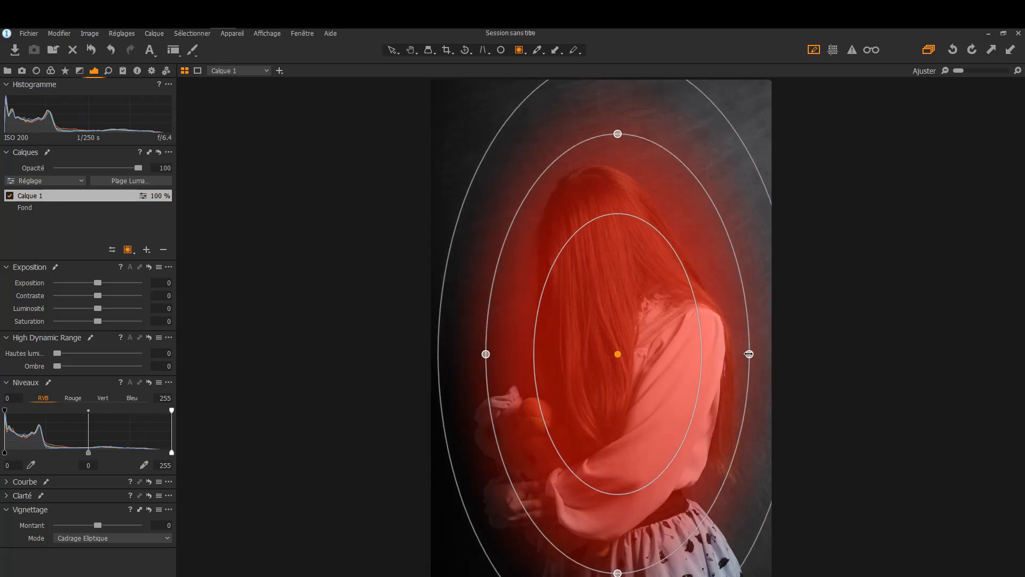
{"action": "left_click_drag", "start_coordinate": [640, 353], "coordinate": [632, 375]}
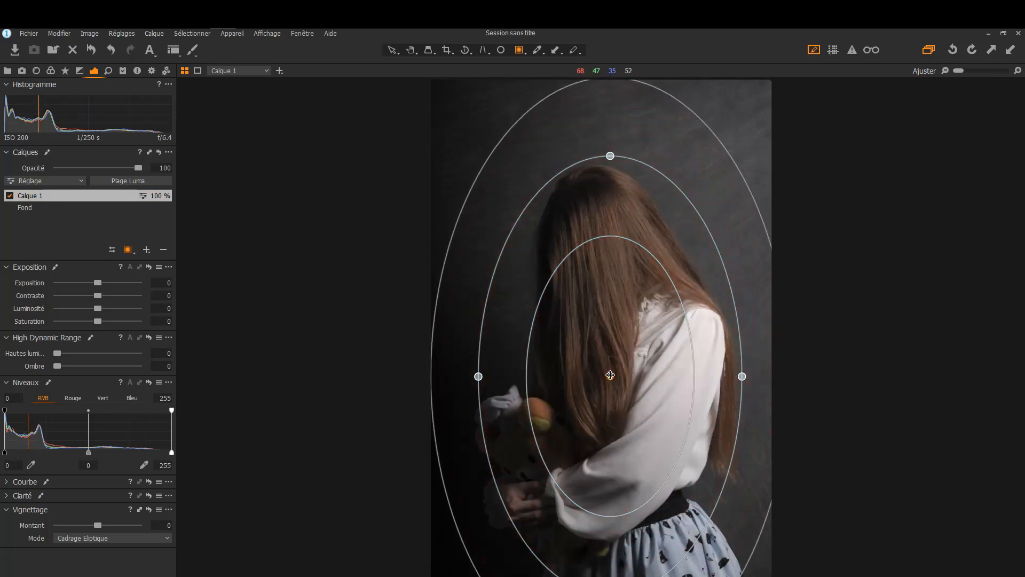
Step: Apply the LEGACY style Color Effects - Creative 7 to the selected layer Calque 1
{"action": "left_click", "coordinate": [124, 71]}
{"action": "scroll", "coordinate": [78, 352], "scroll_direction": "down", "scroll_amount": 3}
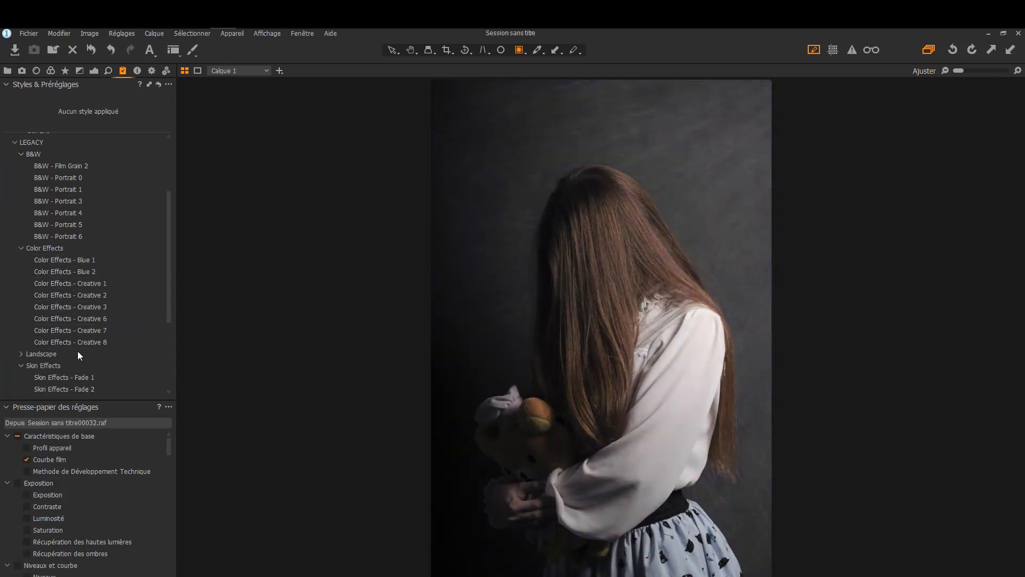
{"action": "right_click", "coordinate": [87, 331]}
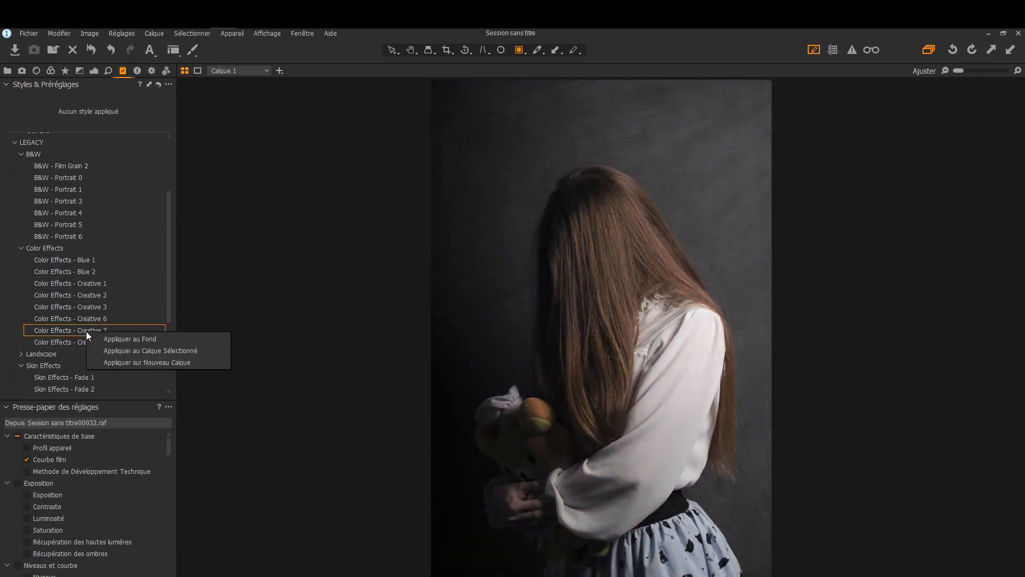
{"action": "left_click", "coordinate": [138, 351]}
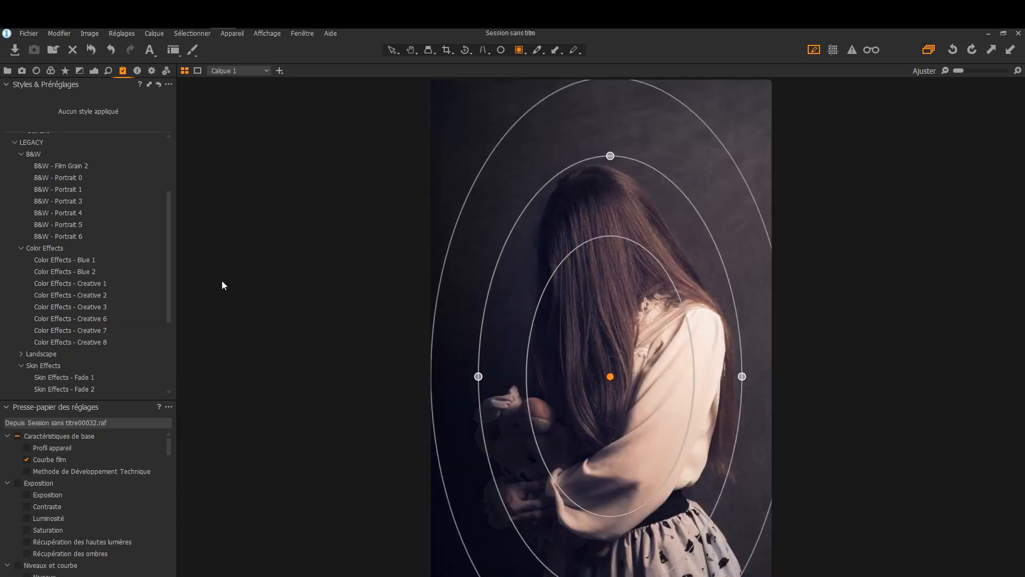
{"action": "left_click", "coordinate": [94, 72]}
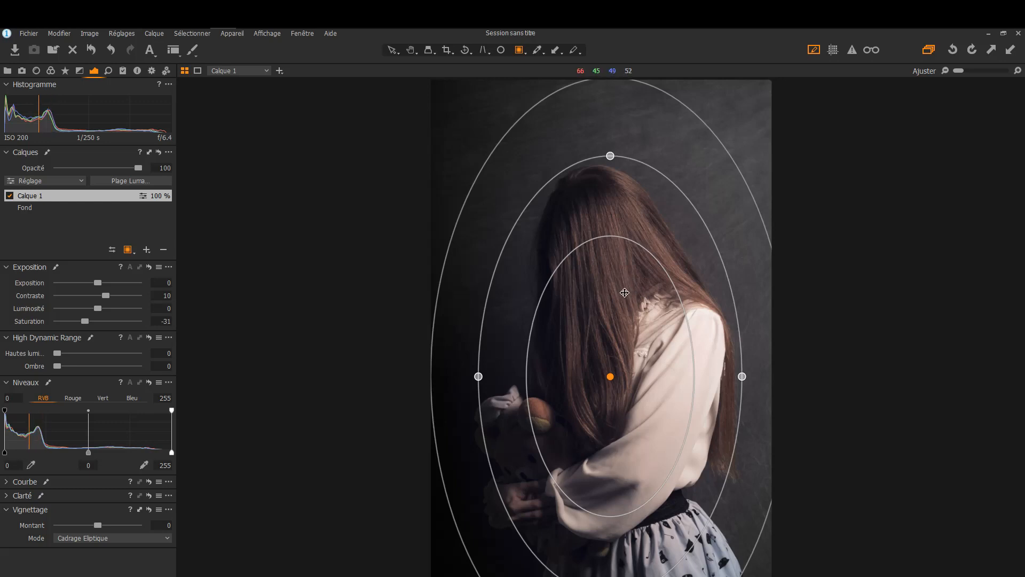
Step: Test the radial mask's height on Calque 1, reducing it twice and enlarging it again over the hair
{"action": "left_click_drag", "start_coordinate": [610, 156], "coordinate": [611, 242]}
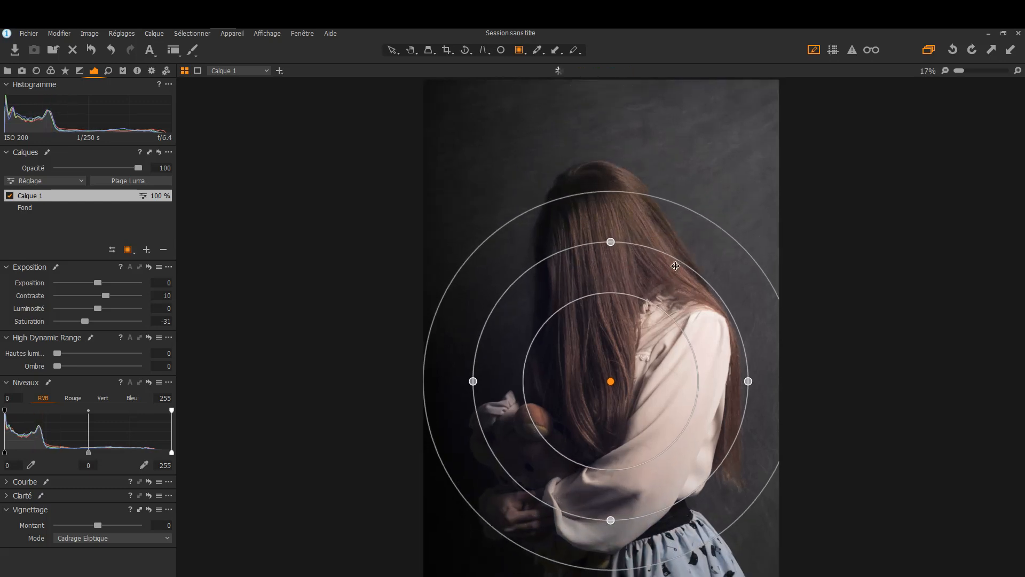
{"action": "scroll", "coordinate": [676, 266], "scroll_direction": "up", "scroll_amount": 2}
{"action": "scroll", "coordinate": [676, 266], "scroll_direction": "down", "scroll_amount": 1}
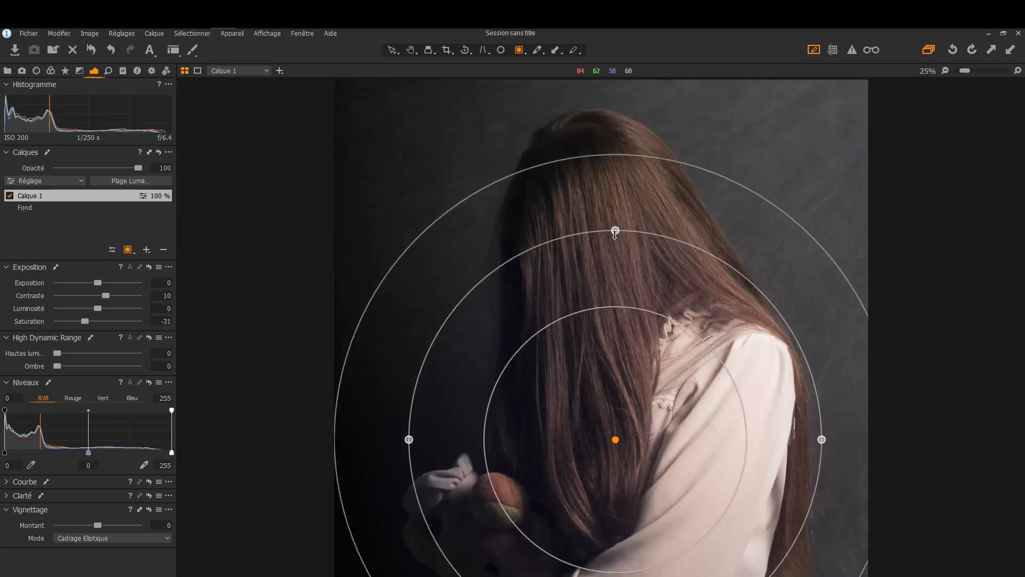
{"action": "left_click_drag", "start_coordinate": [615, 231], "coordinate": [629, 292]}
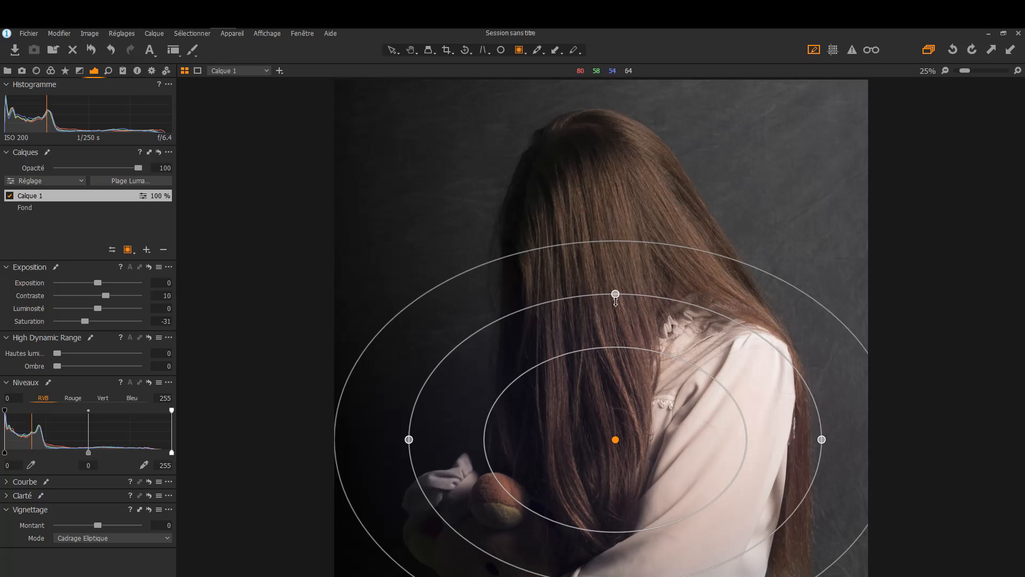
{"action": "left_click_drag", "start_coordinate": [615, 293], "coordinate": [615, 199]}
{"action": "key", "text": "ctrl+0"}
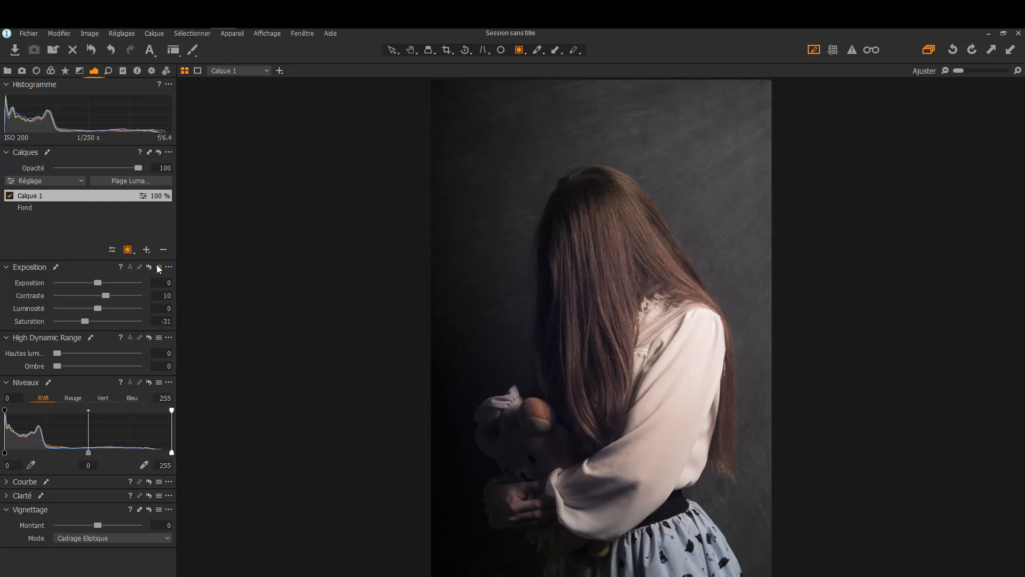
Step: Delete the Calque 1 layer, leaving only the Fond layer, and revisit the list of styles
{"action": "left_click", "coordinate": [163, 250]}
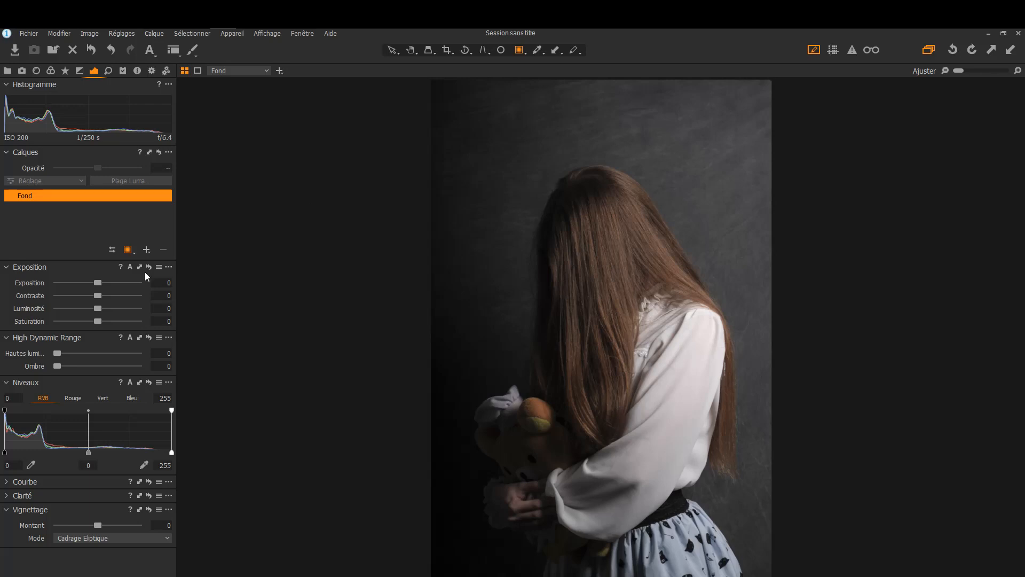
{"action": "left_click", "coordinate": [122, 70]}
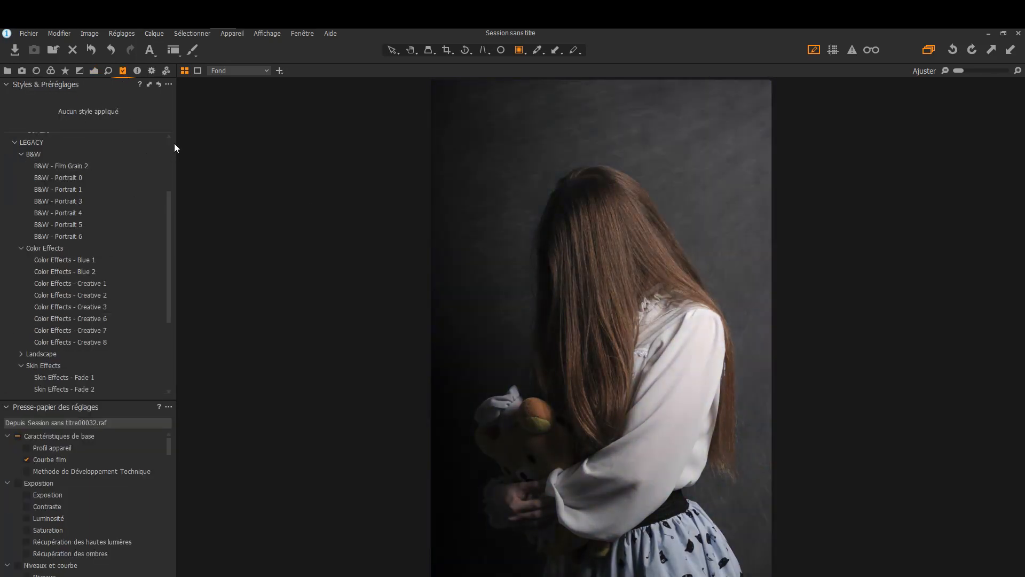
{"action": "left_click", "coordinate": [94, 71]}
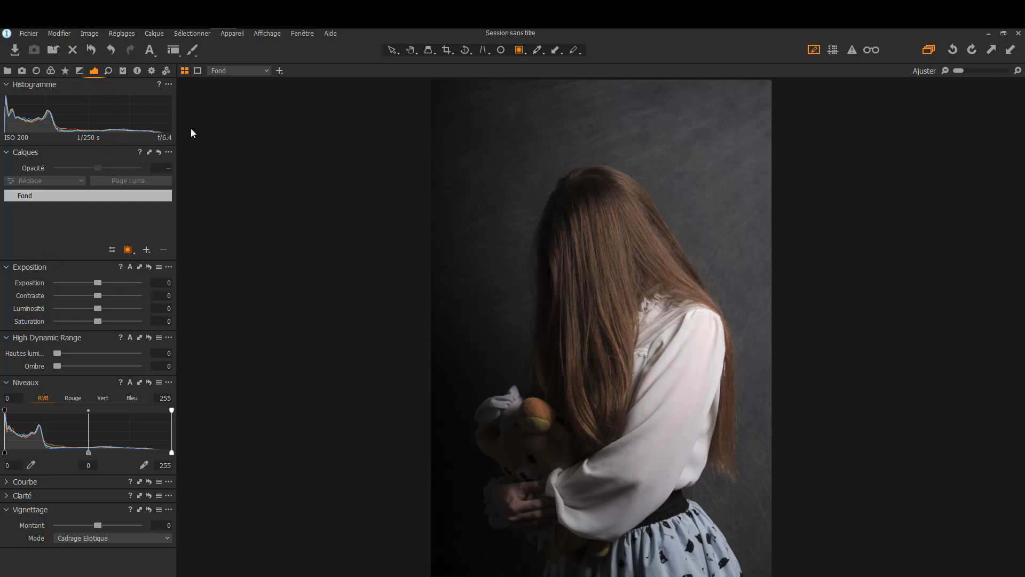
Step: Browse the user style groups, including Couleur and Noir et blanc, without applying any style
{"action": "left_click", "coordinate": [194, 49]}
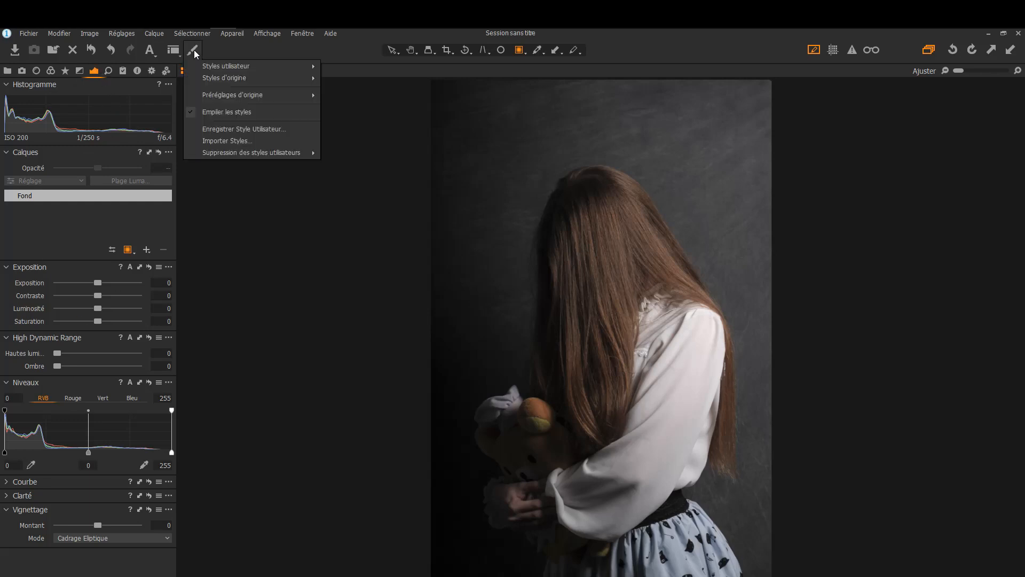
{"action": "mouse_move", "coordinate": [299, 66]}
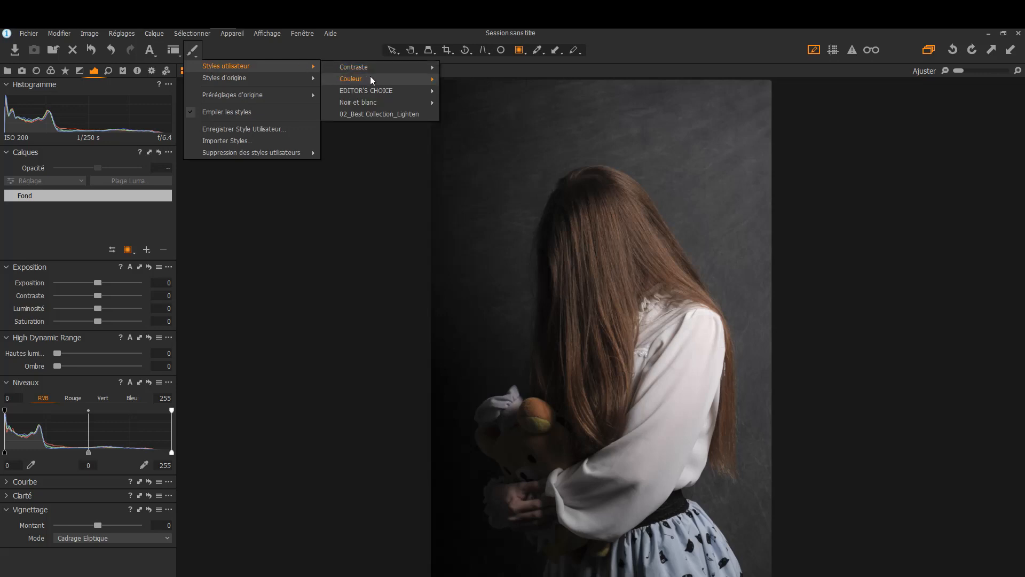
{"action": "mouse_move", "coordinate": [376, 101]}
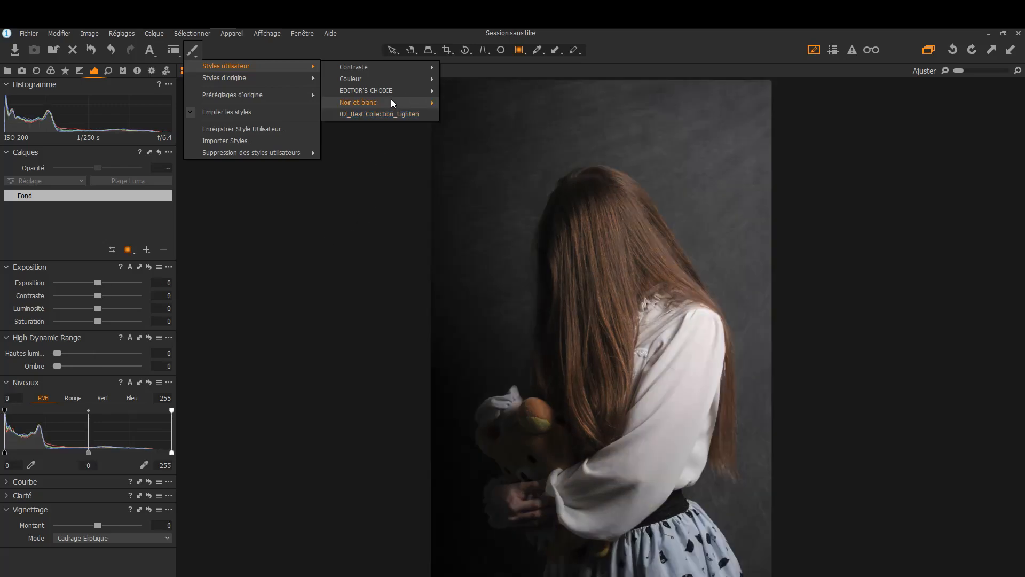
{"action": "left_click", "coordinate": [308, 218]}
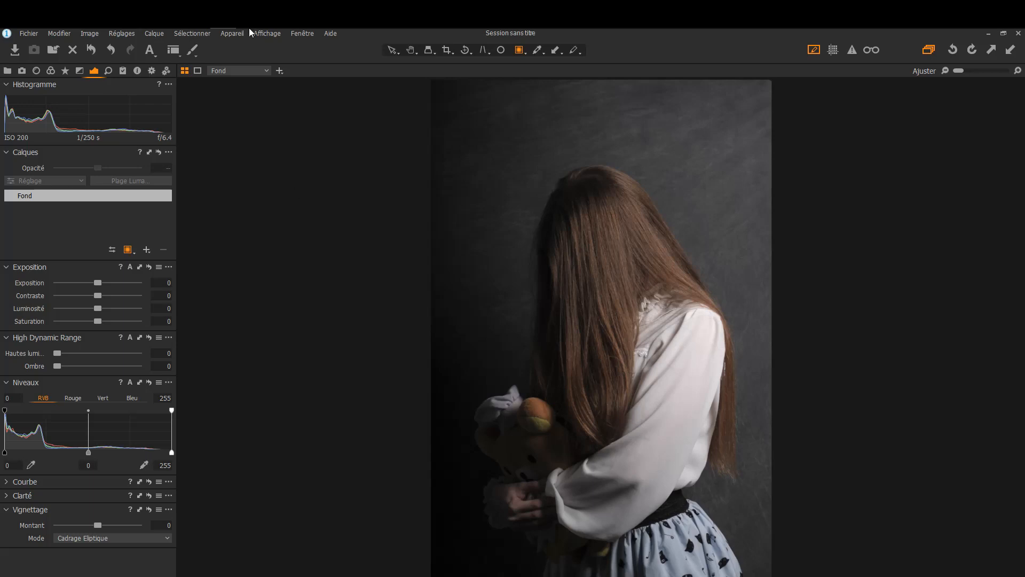
Step: Rename the file 02_Best Collection_Lighten.costyle in the Style C1 folder as Lighten.costyle and return to Capture One
{"action": "left_click", "coordinate": [193, 39]}
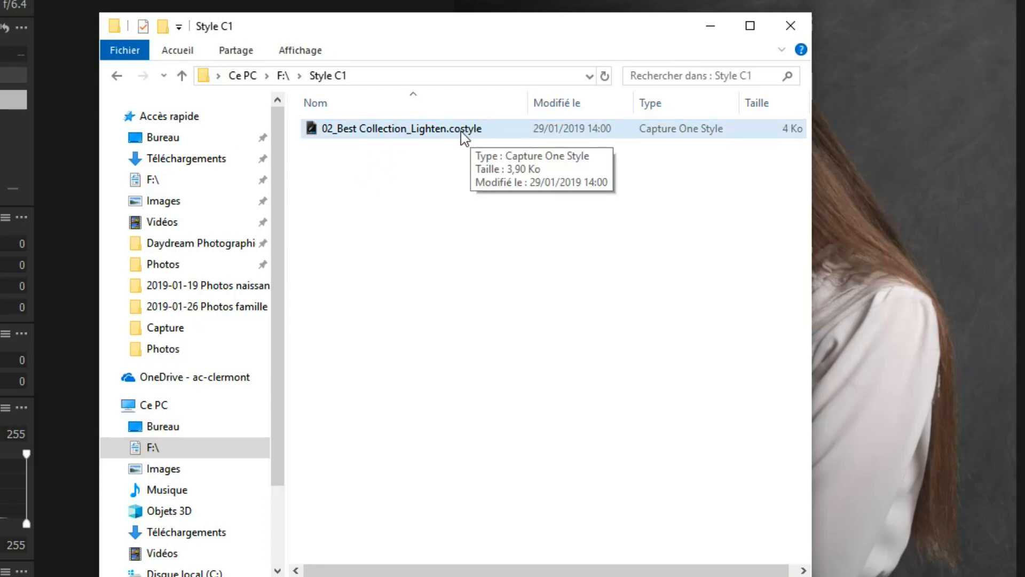
{"action": "left_click", "coordinate": [409, 127]}
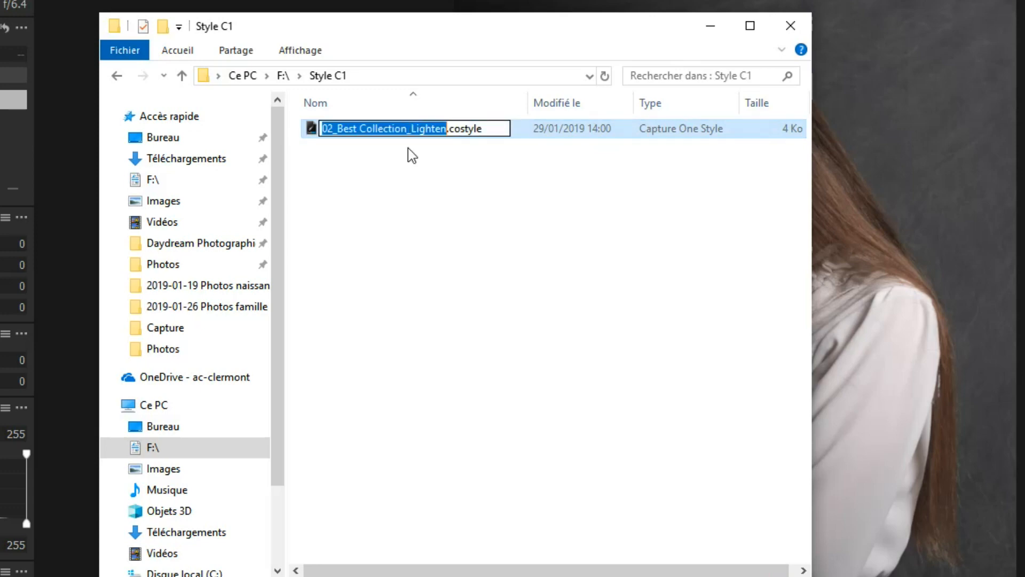
{"action": "left_click", "coordinate": [348, 128]}
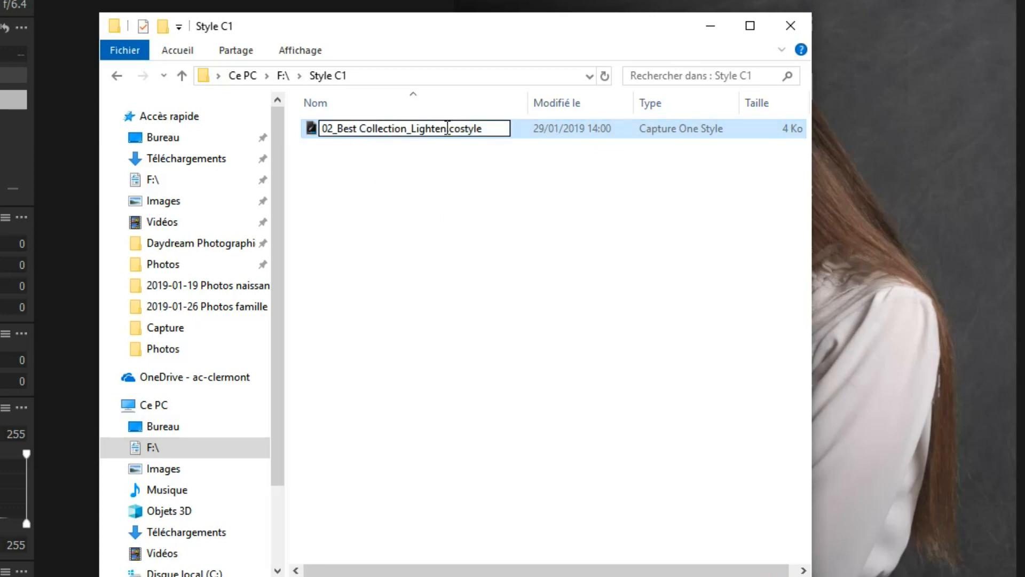
{"action": "left_click_drag", "start_coordinate": [449, 128], "coordinate": [321, 128]}
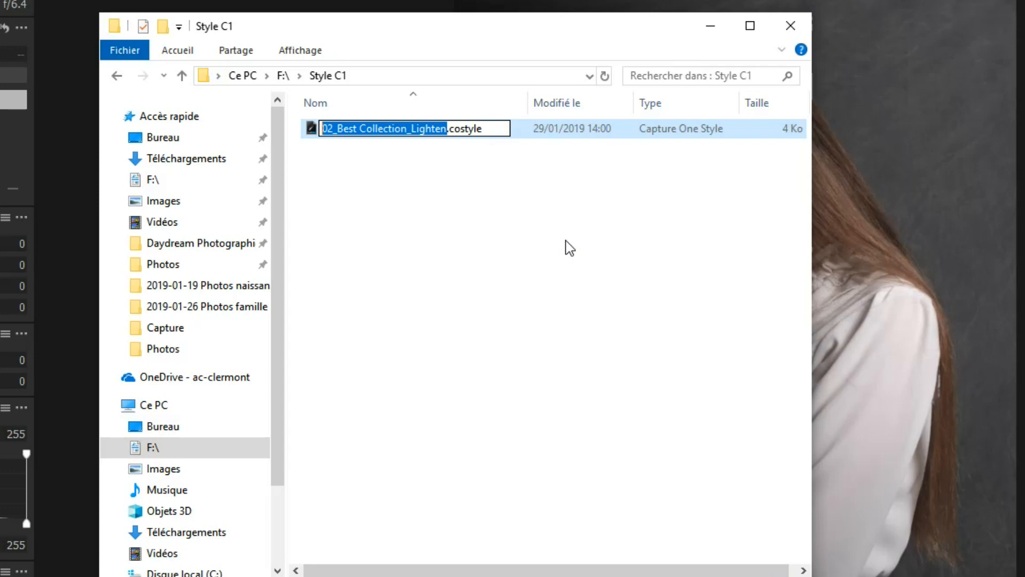
{"action": "type", "text": "Lighten"}
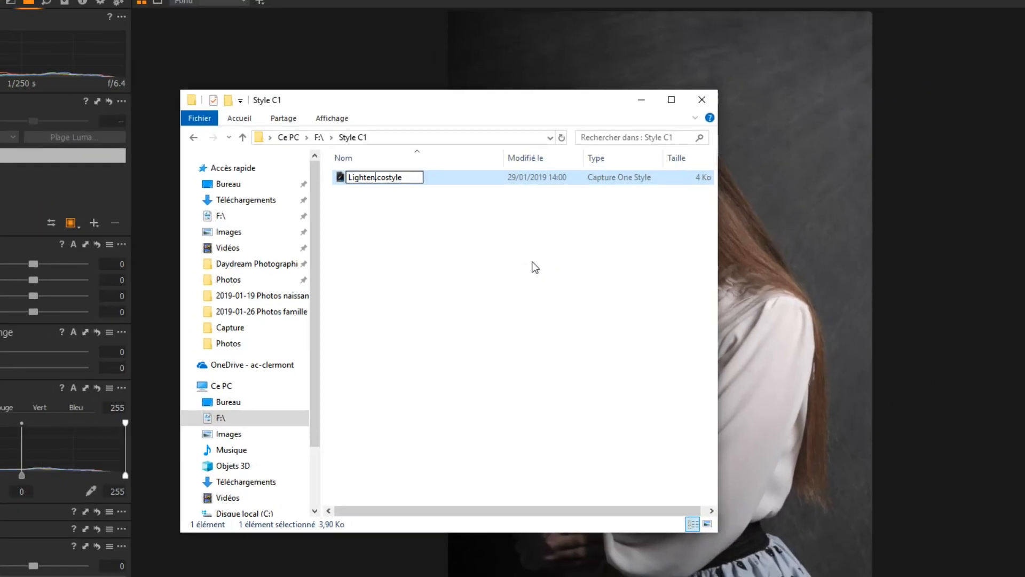
{"action": "key", "text": "Return"}
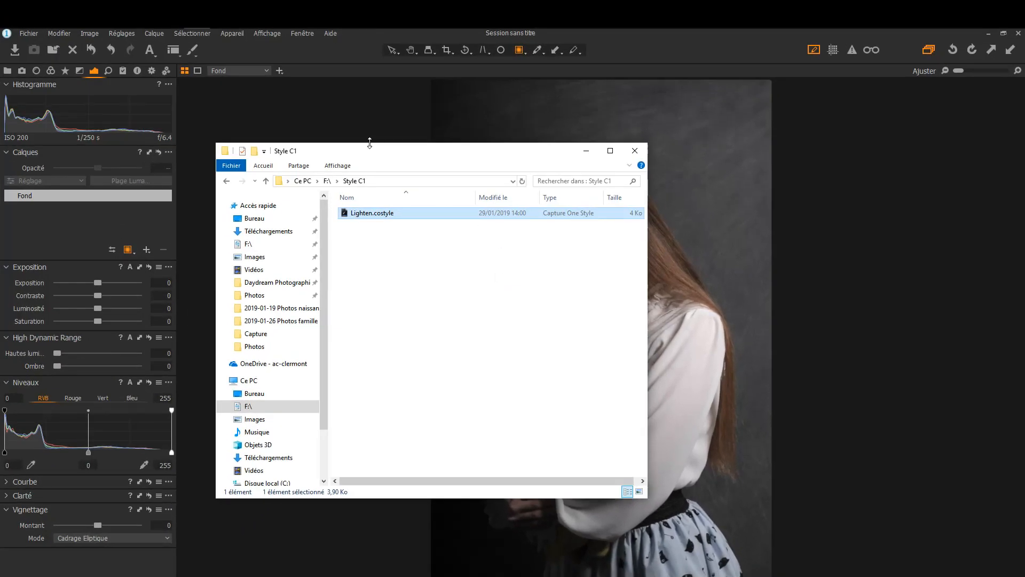
{"action": "left_click", "coordinate": [363, 119]}
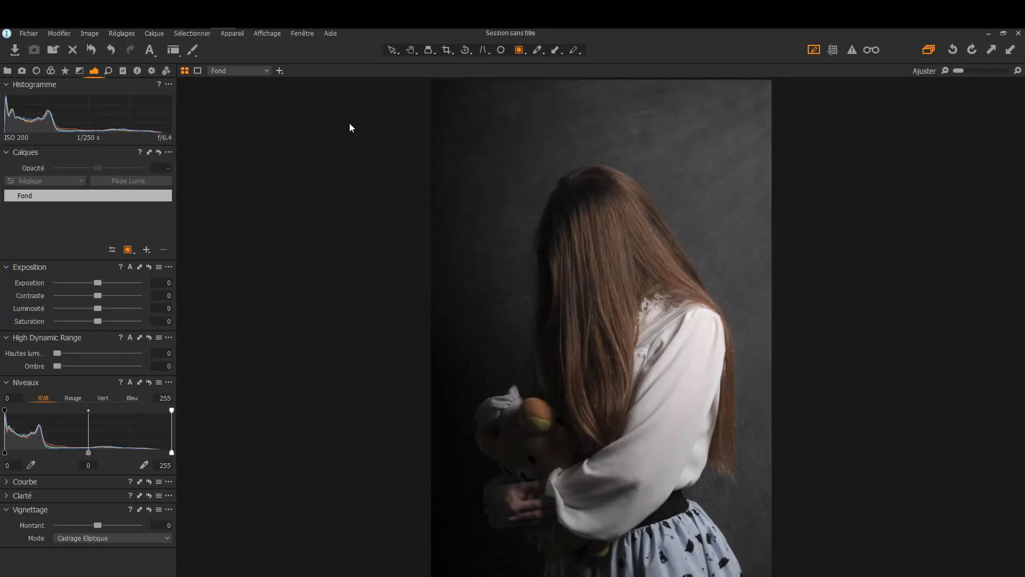
Step: Import the file Lighten.costyle from F:\Style C1 into the user styles
{"action": "left_click", "coordinate": [192, 49]}
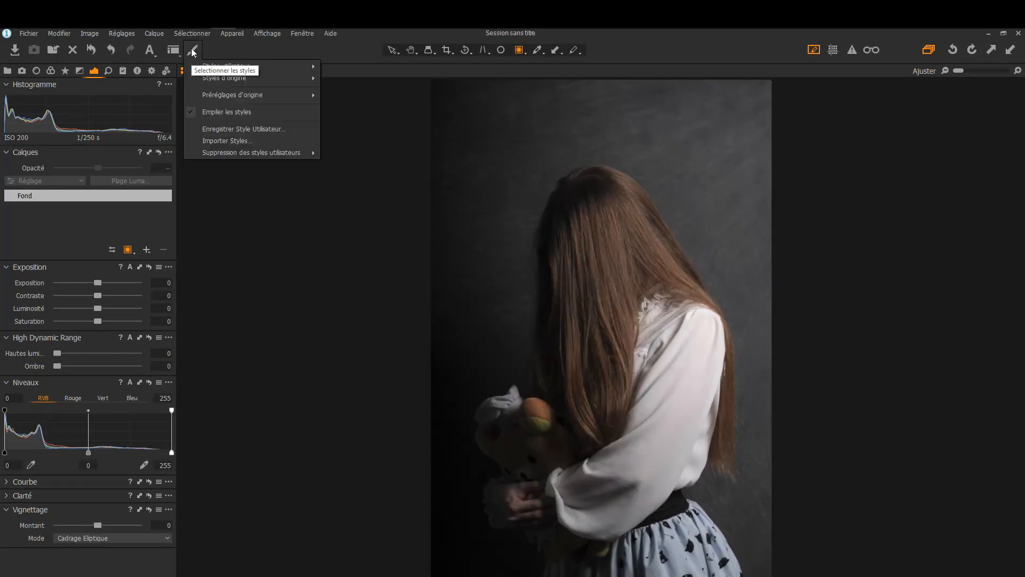
{"action": "left_click", "coordinate": [204, 261]}
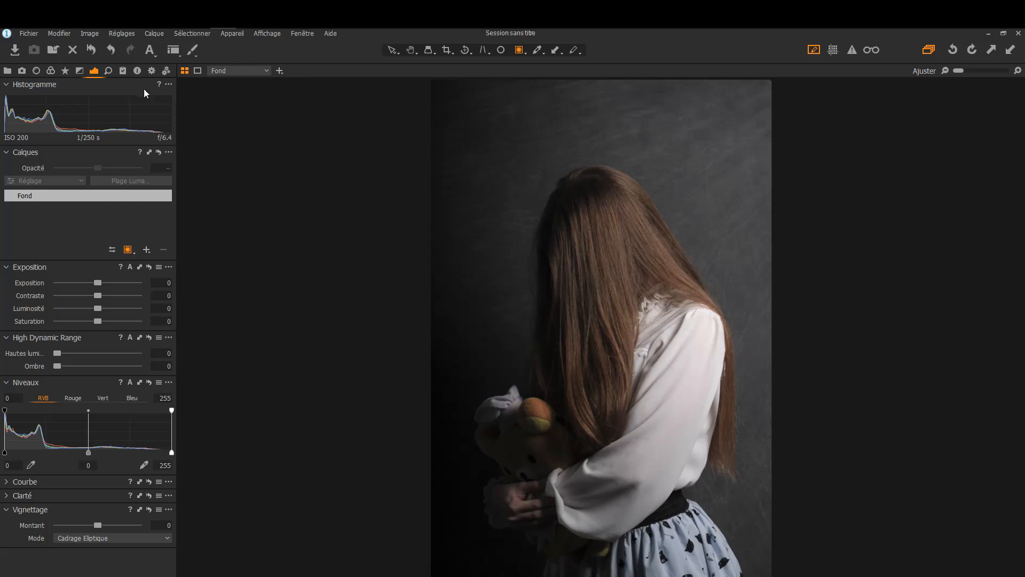
{"action": "left_click", "coordinate": [122, 71]}
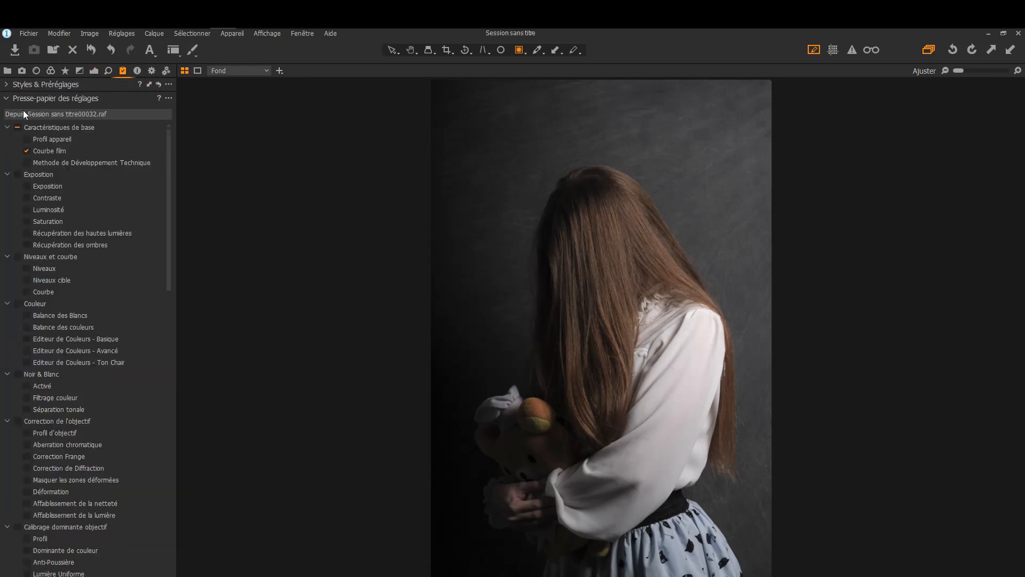
{"action": "left_click", "coordinate": [7, 85]}
{"action": "left_click", "coordinate": [168, 85]}
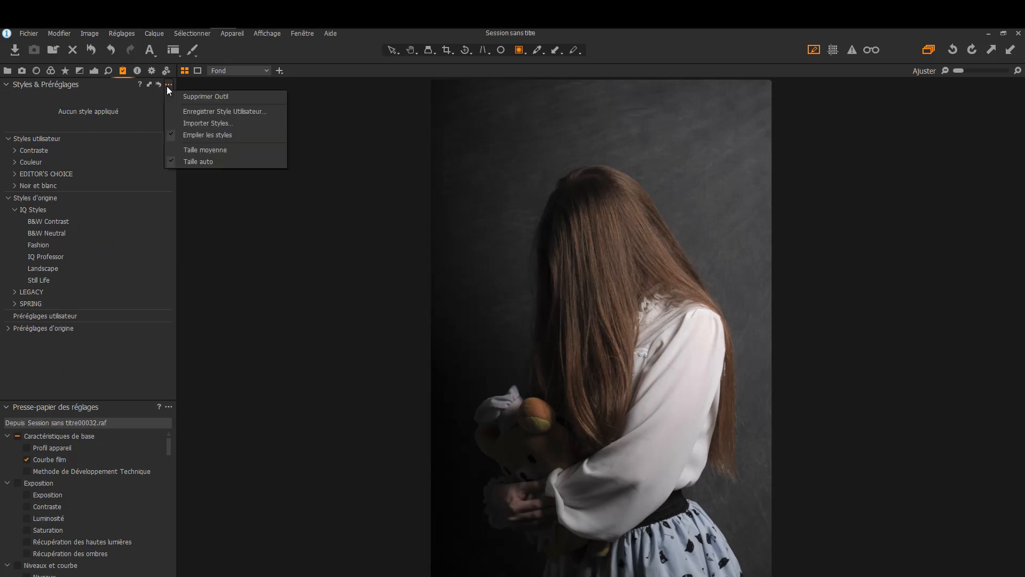
{"action": "left_click", "coordinate": [189, 124]}
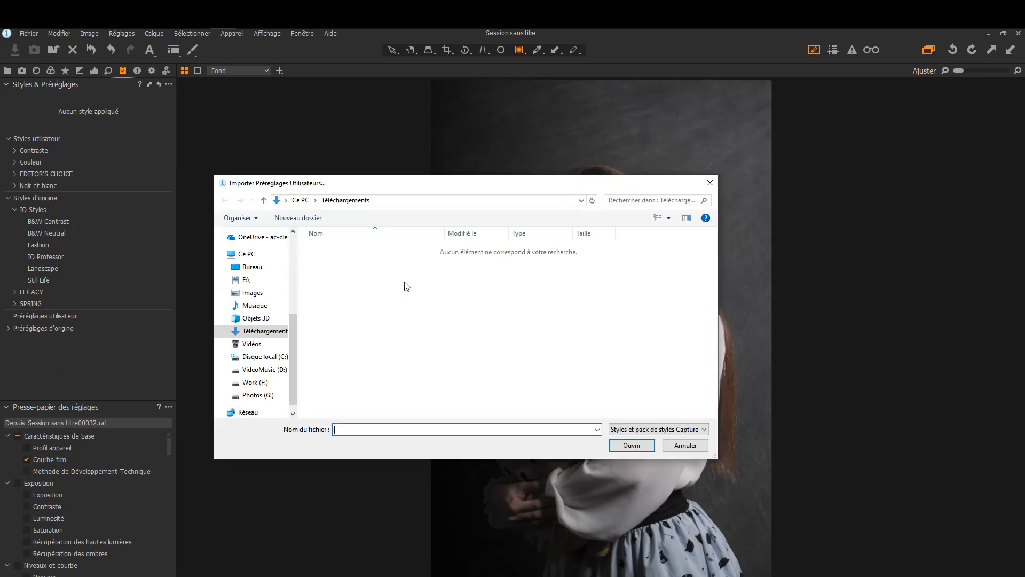
{"action": "left_click", "coordinate": [245, 280]}
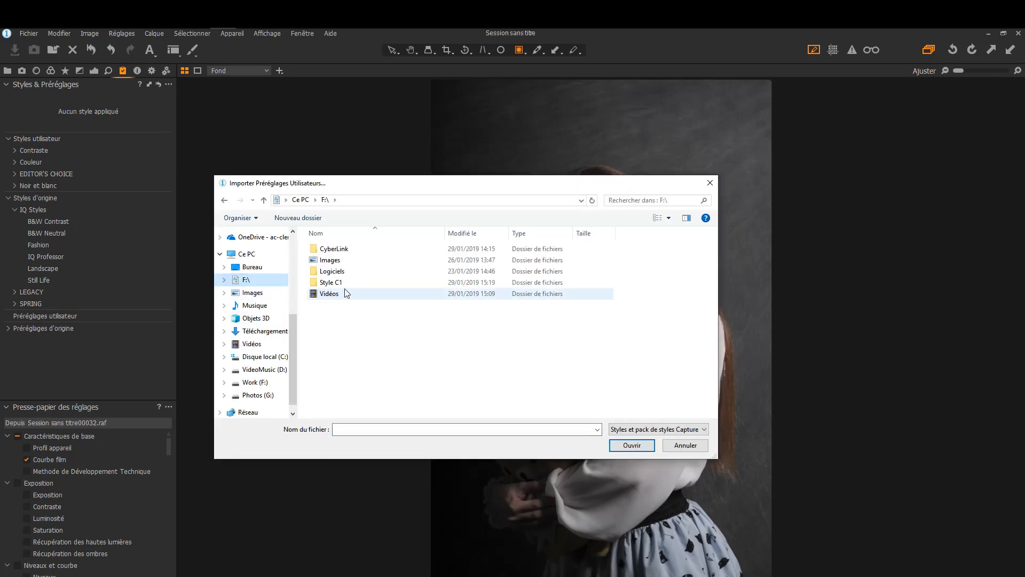
{"action": "double_click", "coordinate": [343, 284]}
{"action": "left_click", "coordinate": [333, 249]}
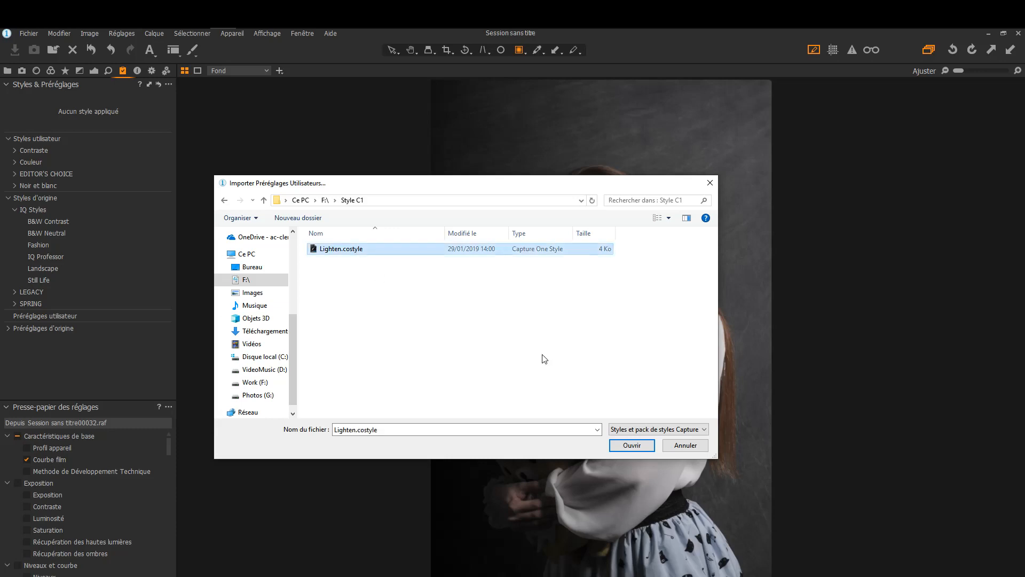
{"action": "left_click", "coordinate": [634, 446]}
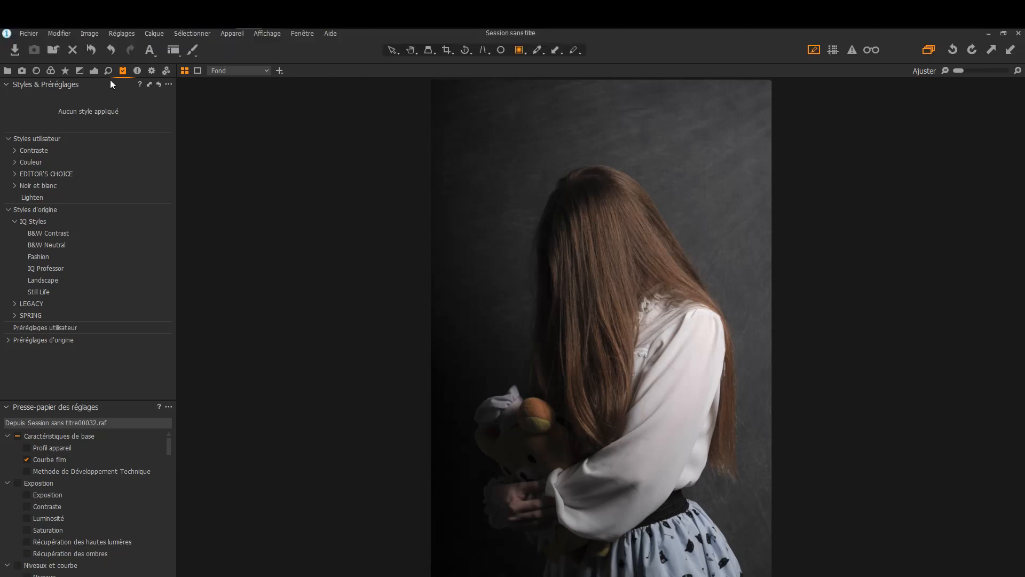
Step: Set the Fond layer's contrast to 13 and lift the shadows of the RGB curve with a point at input 25, output 30
{"action": "left_click", "coordinate": [95, 71]}
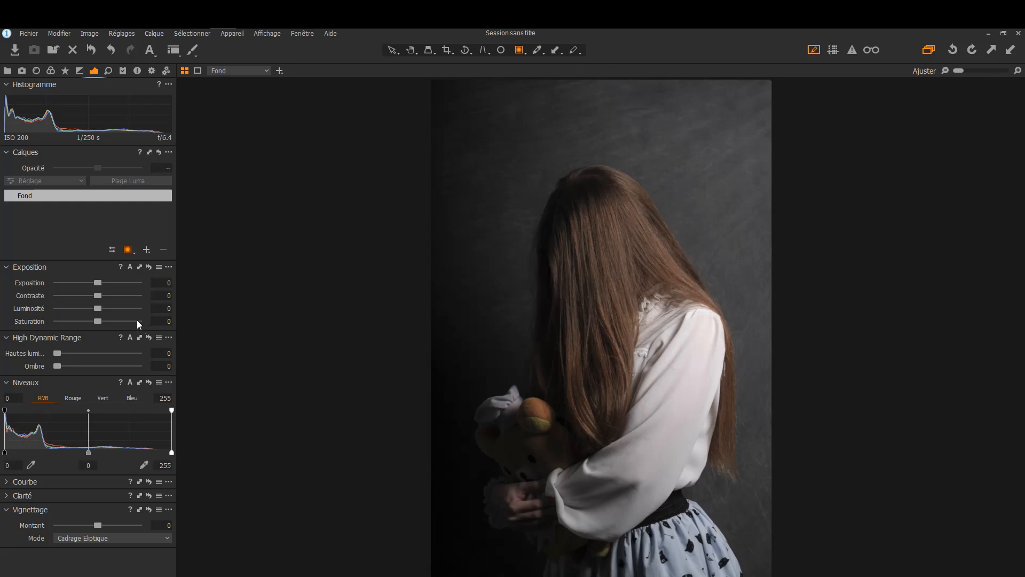
{"action": "left_click_drag", "start_coordinate": [102, 295], "coordinate": [116, 295]}
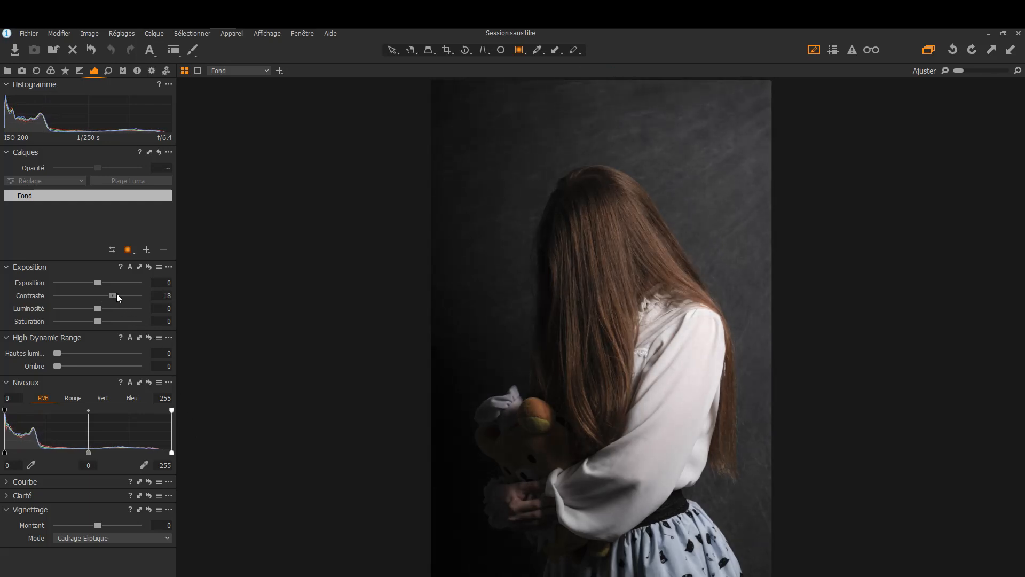
{"action": "left_click", "coordinate": [6, 482]}
{"action": "left_click_drag", "start_coordinate": [52, 473], "coordinate": [49, 467]}
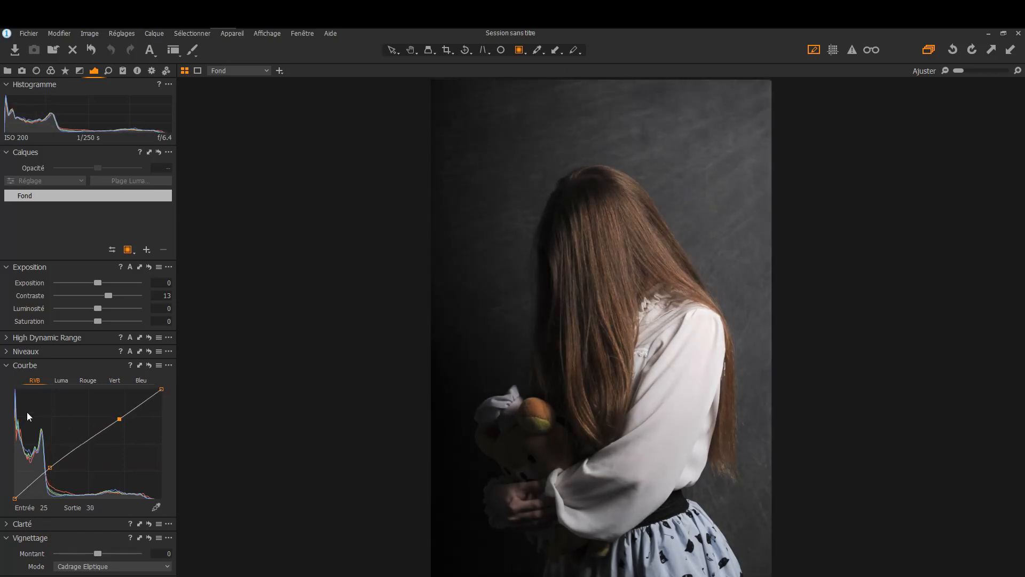
{"action": "left_click", "coordinate": [7, 365]}
Step: Darken the edges of the portrait by setting the elliptical vignetting amount to -0.89
{"action": "mouse_move", "coordinate": [57, 366]}
{"action": "left_mouse_down"}
{"action": "mouse_move", "coordinate": [67, 365]}
{"action": "mouse_move", "coordinate": [49, 366]}
{"action": "left_mouse_up"}
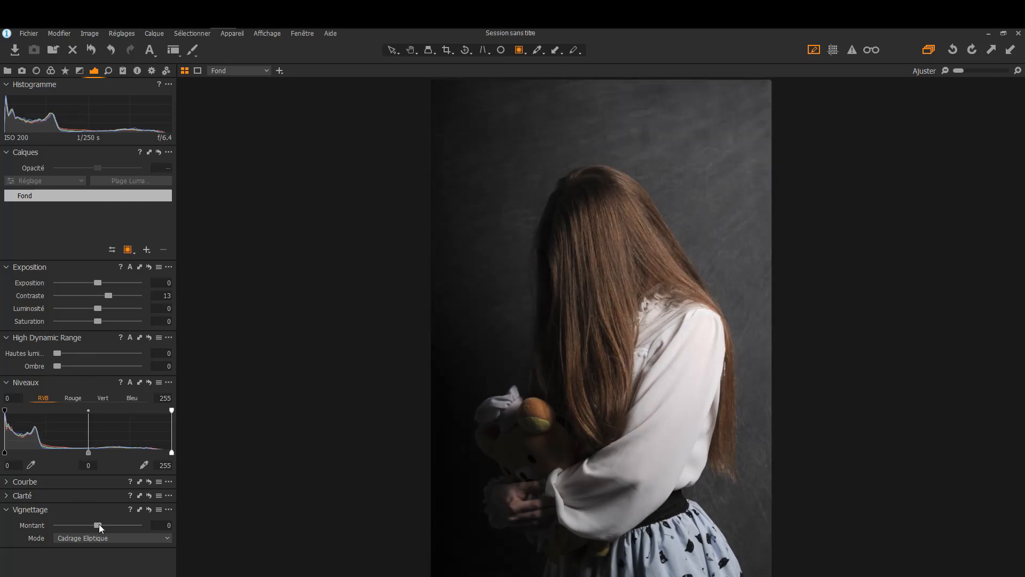
{"action": "left_click_drag", "start_coordinate": [98, 525], "coordinate": [89, 525]}
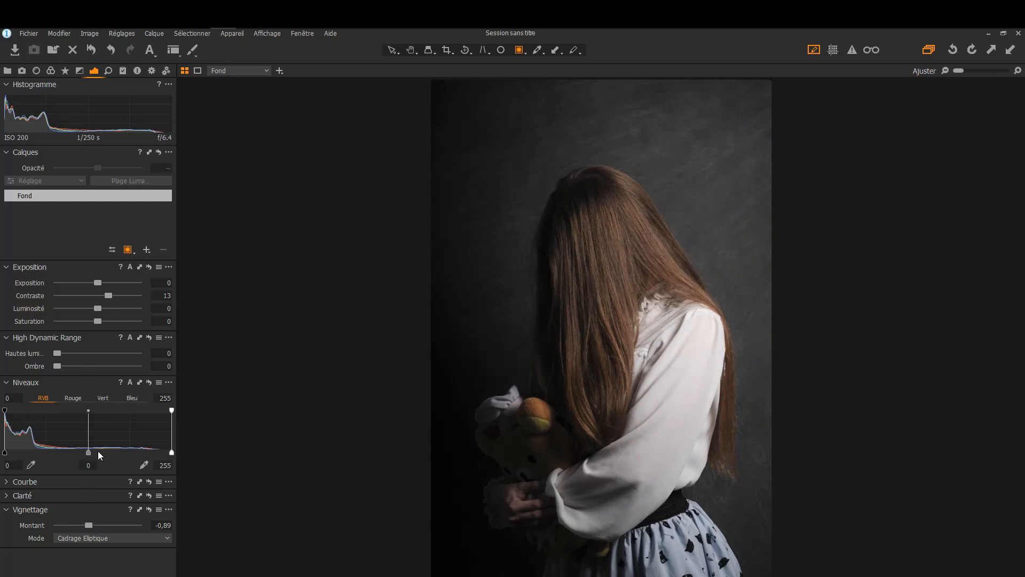
Step: Raise the clarity slightly in Naturel mode while checking the hair and blouse up close, and return to the full image
{"action": "left_click", "coordinate": [7, 495]}
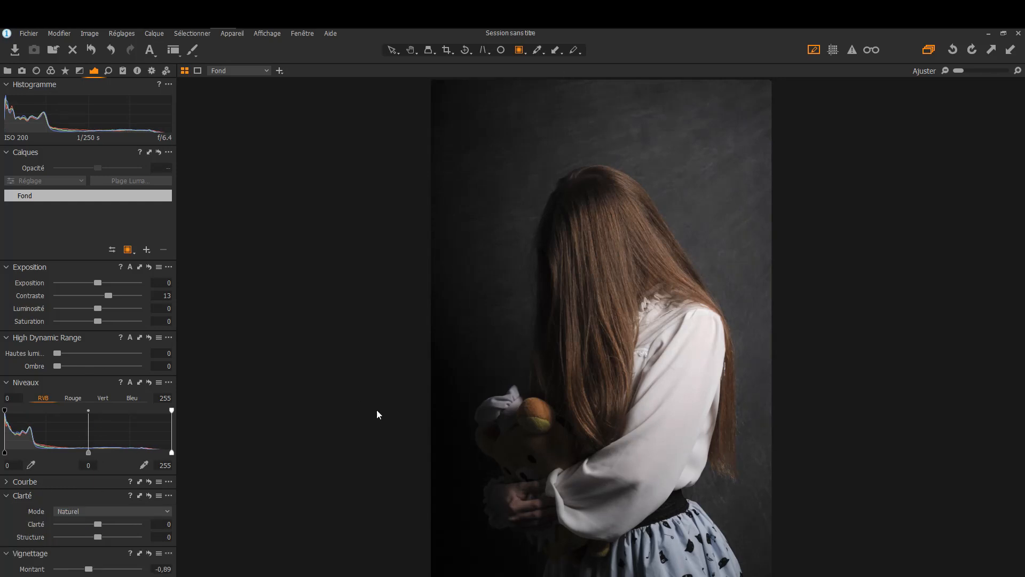
{"action": "scroll", "coordinate": [588, 288], "scroll_direction": "up", "scroll_amount": 2}
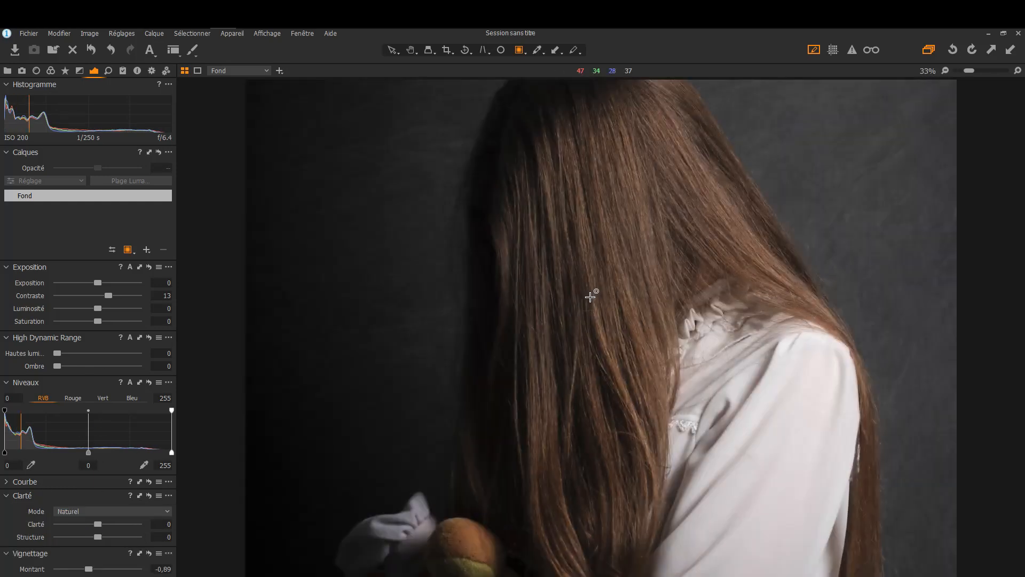
{"action": "key", "text": "h"}
{"action": "left_click_drag", "start_coordinate": [626, 381], "coordinate": [622, 178]}
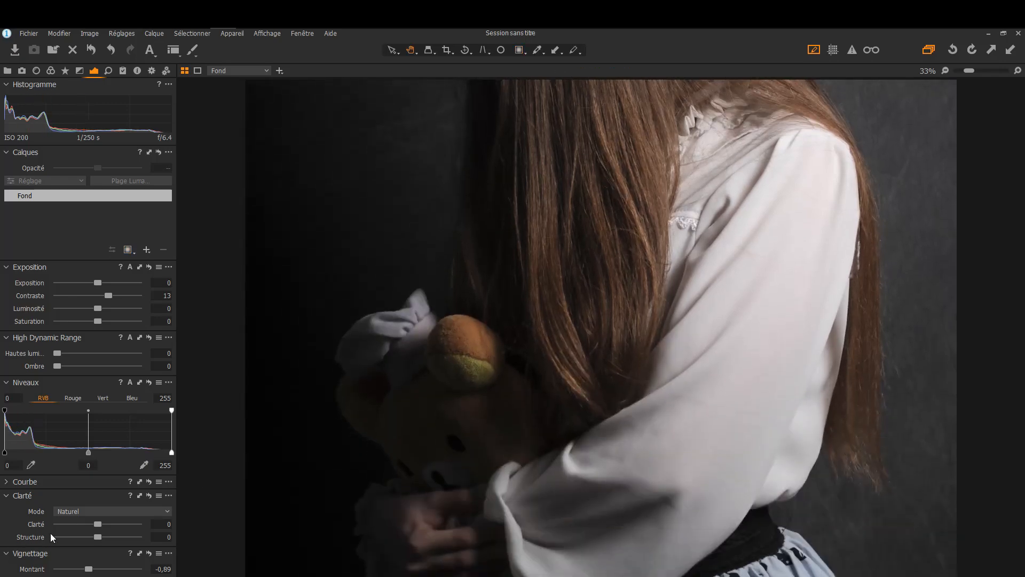
{"action": "left_click_drag", "start_coordinate": [96, 524], "coordinate": [105, 524]}
{"action": "left_click", "coordinate": [6, 496]}
{"action": "key", "text": "ctrl+0"}
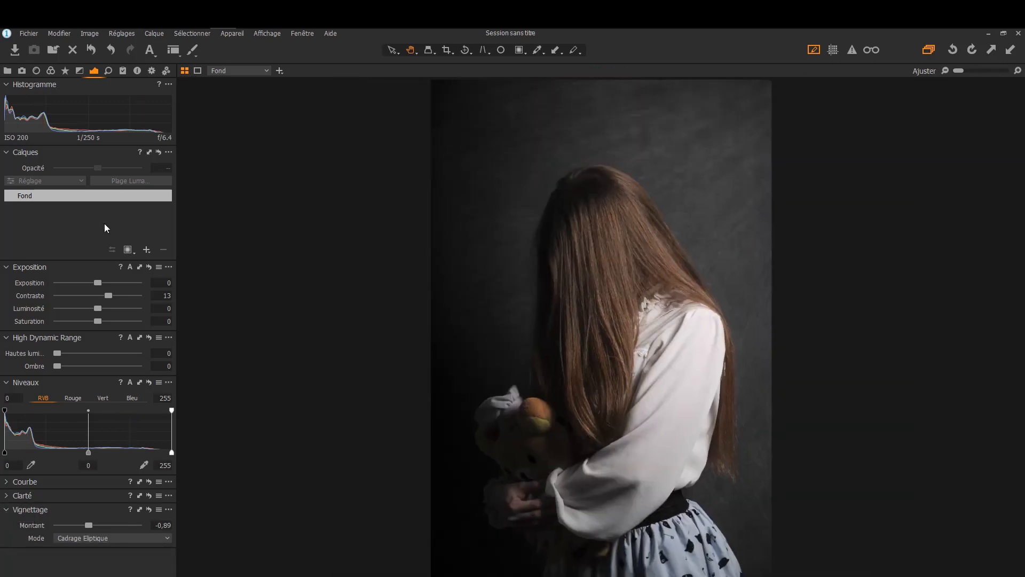
Step: Shift the colour balance of both the highlights and the shadows slightly towards blue
{"action": "left_click", "coordinate": [64, 70]}
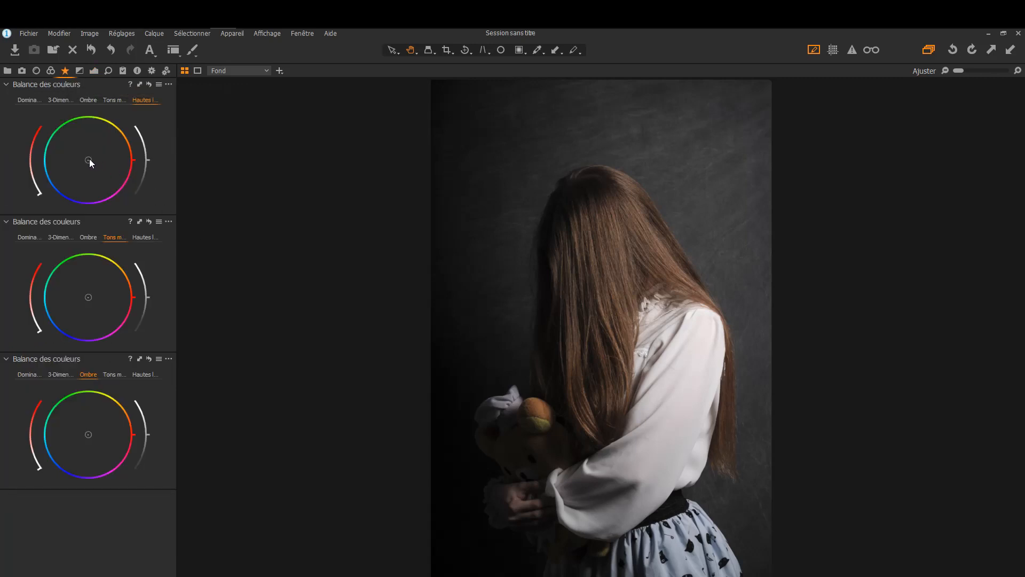
{"action": "mouse_move", "coordinate": [88, 160]}
{"action": "left_mouse_down"}
{"action": "mouse_move", "coordinate": [67, 171]}
{"action": "mouse_move", "coordinate": [83, 174]}
{"action": "mouse_move", "coordinate": [78, 165]}
{"action": "left_mouse_up"}
{"action": "left_click_drag", "start_coordinate": [88, 434], "coordinate": [83, 439]}
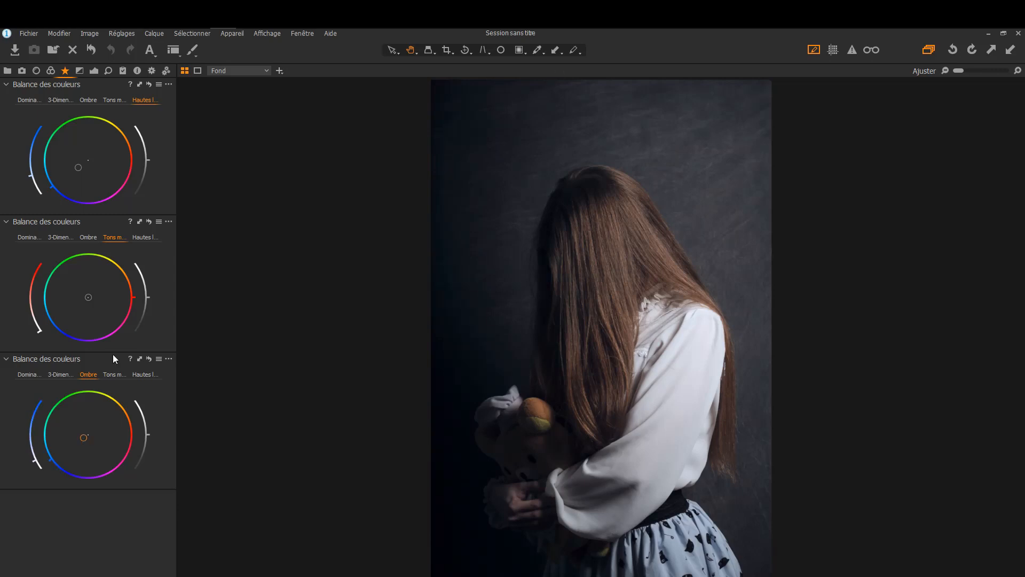
Step: Set the Fond layer's brightness to 7, and test resetting all adjustments before restoring them
{"action": "left_click", "coordinate": [93, 71]}
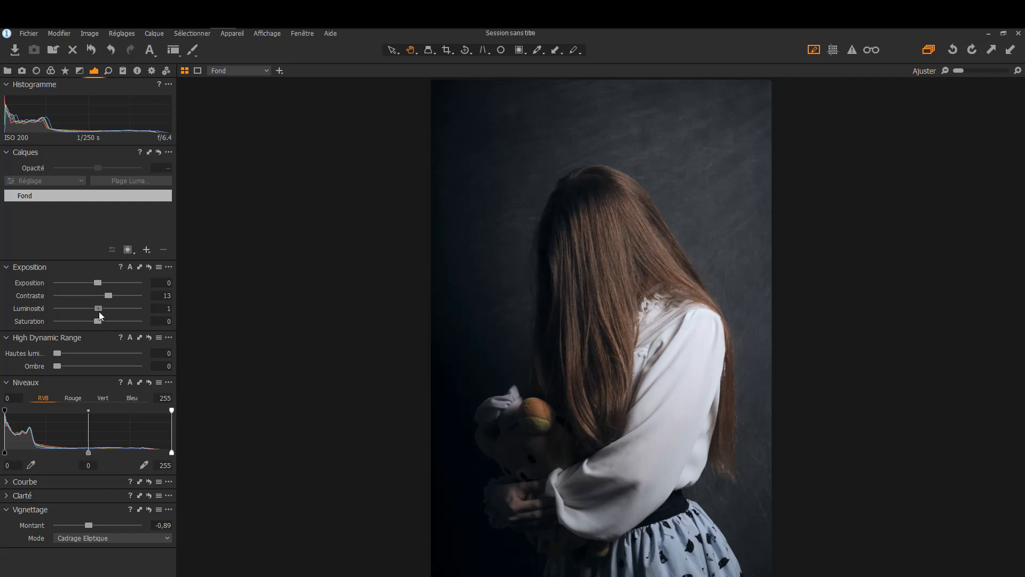
{"action": "left_click_drag", "start_coordinate": [98, 309], "coordinate": [104, 309]}
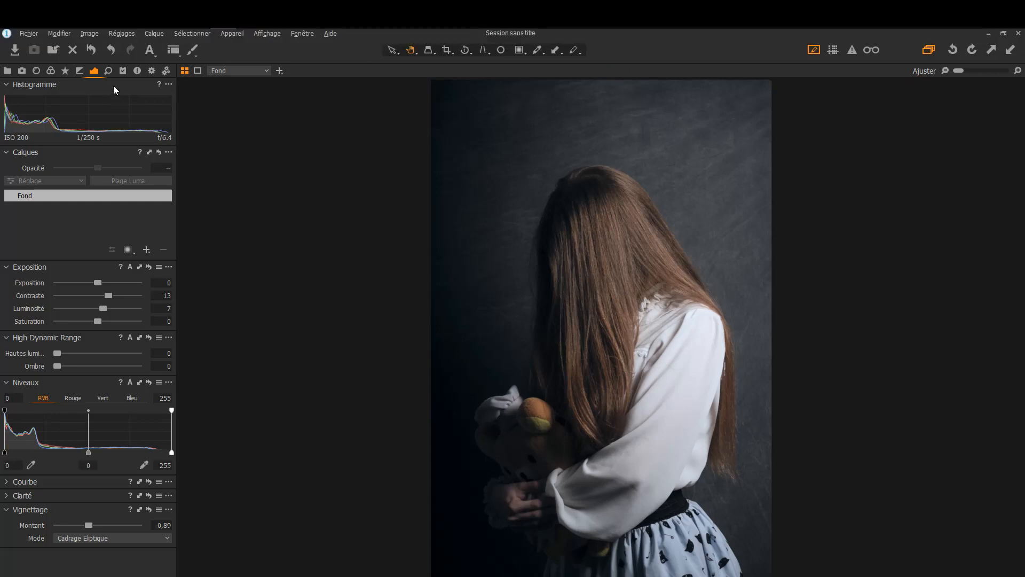
{"action": "left_click", "coordinate": [89, 52]}
{"action": "key", "text": "ctrl+z"}
Step: Look up where user styles can be saved, and start saving the portrait's current adjustments as a user style
{"action": "left_click", "coordinate": [124, 72]}
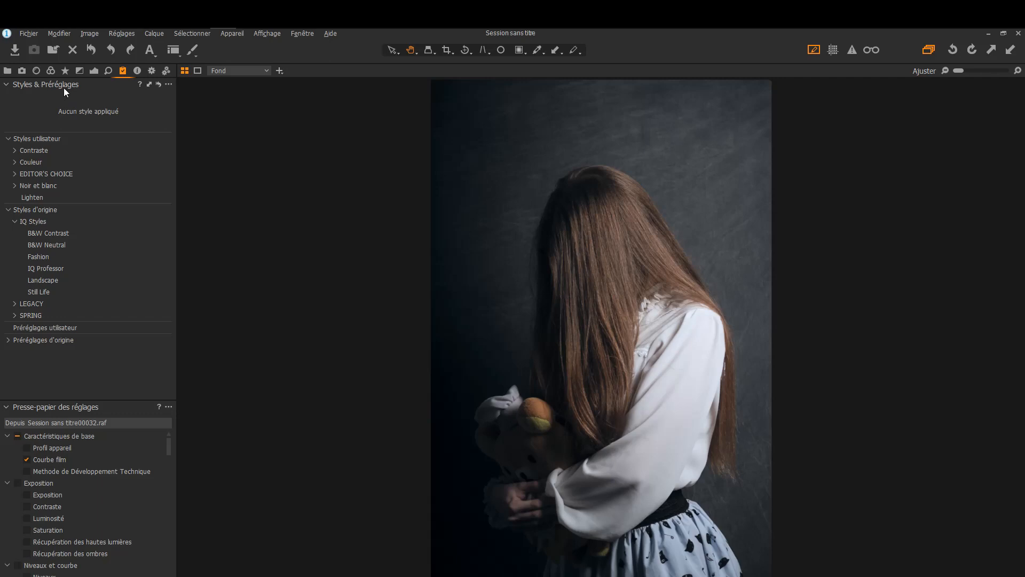
{"action": "left_click", "coordinate": [168, 84]}
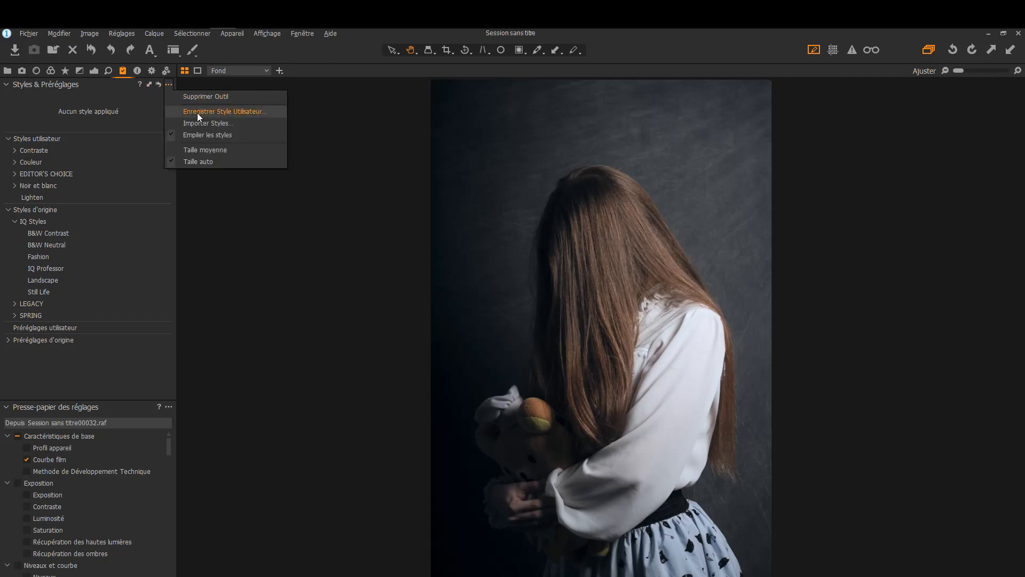
{"action": "left_click", "coordinate": [288, 106]}
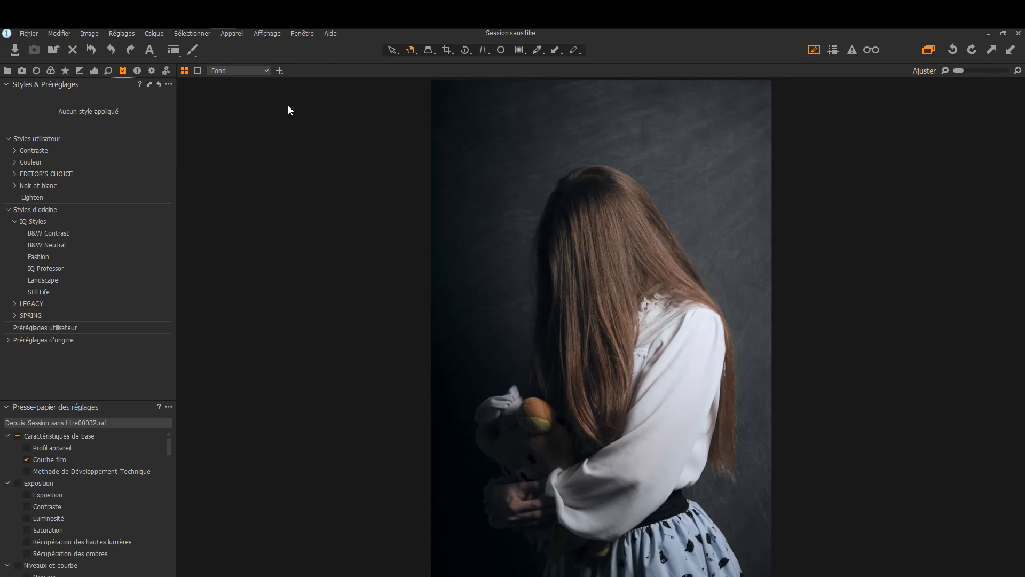
{"action": "left_click", "coordinate": [194, 52]}
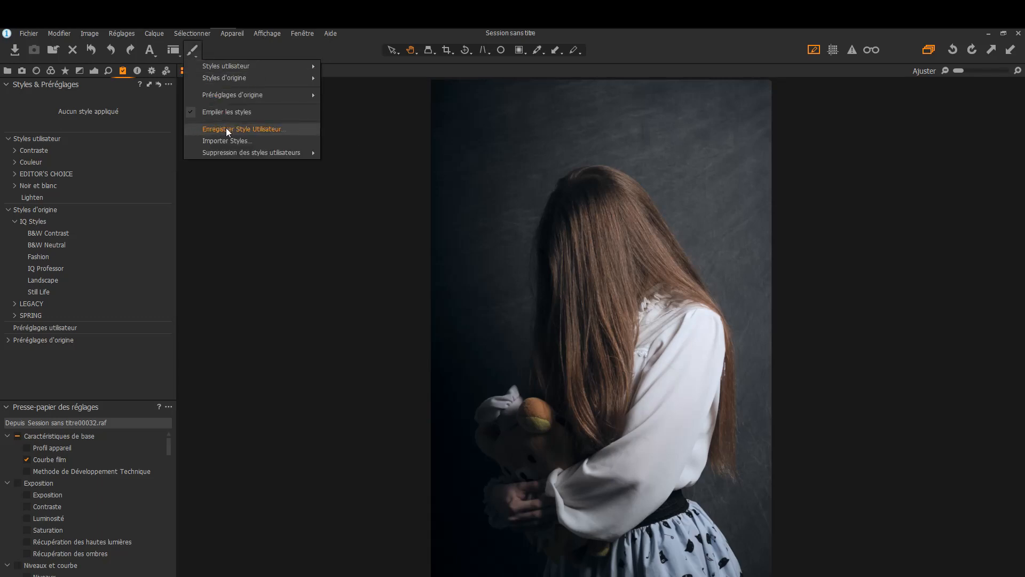
{"action": "left_click", "coordinate": [200, 239]}
{"action": "left_click", "coordinate": [130, 31]}
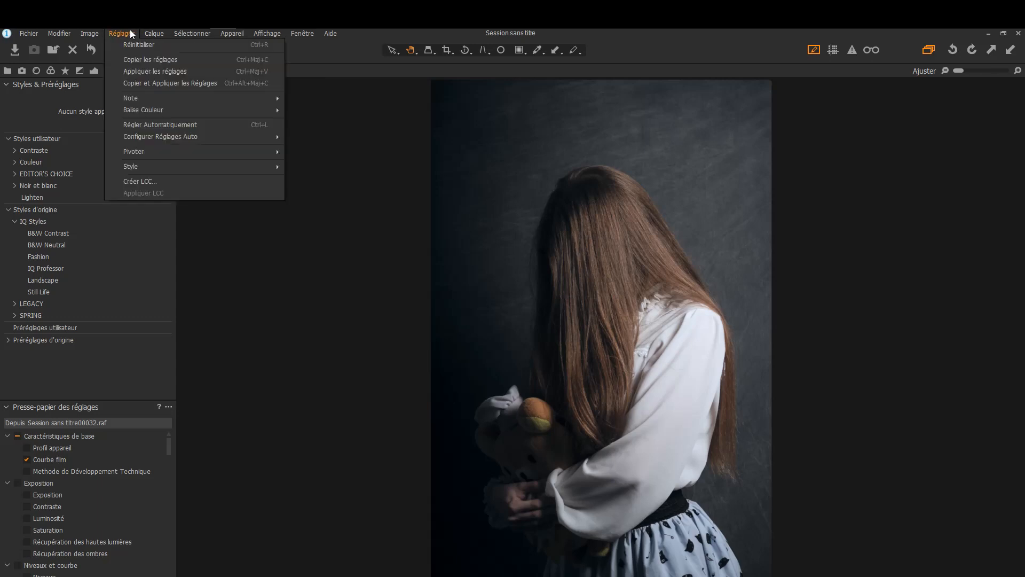
{"action": "mouse_move", "coordinate": [166, 163]}
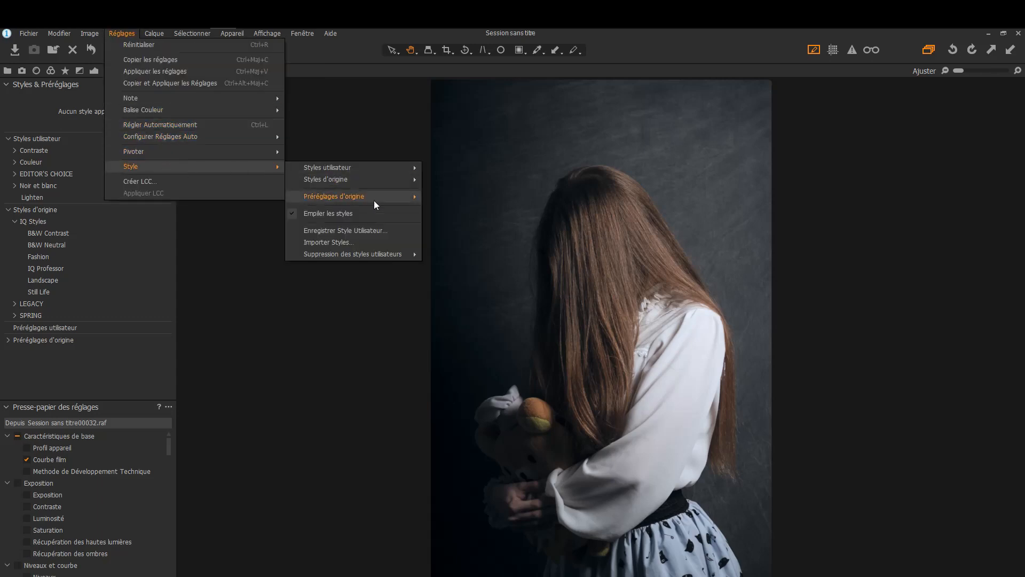
{"action": "left_click", "coordinate": [380, 233]}
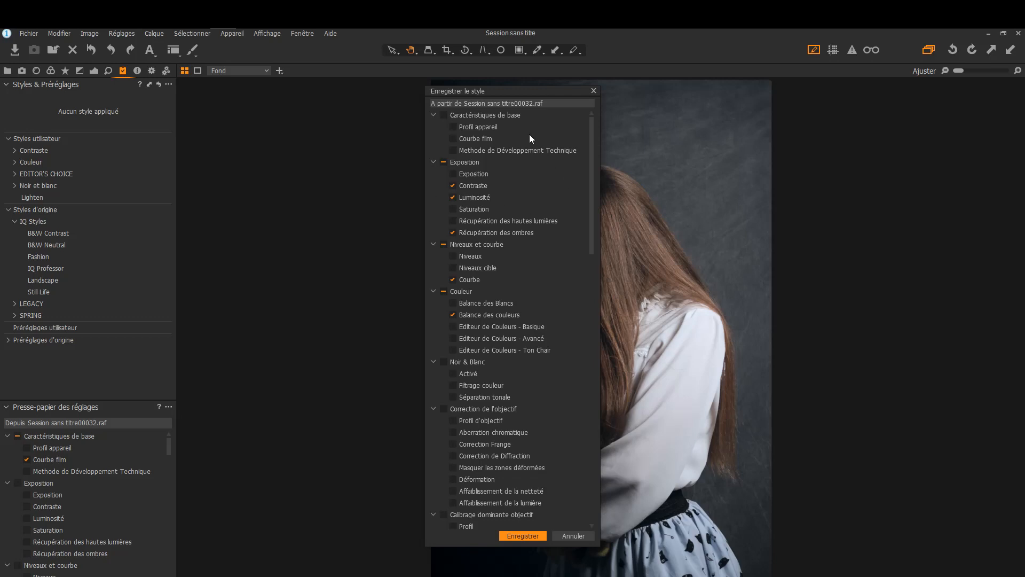
Step: Review which adjustments the new style will include, from exposure, curve and colour balance to vignetting and clarity, keeping the portrait in view
{"action": "scroll", "coordinate": [532, 138], "scroll_direction": "down", "scroll_amount": 20}
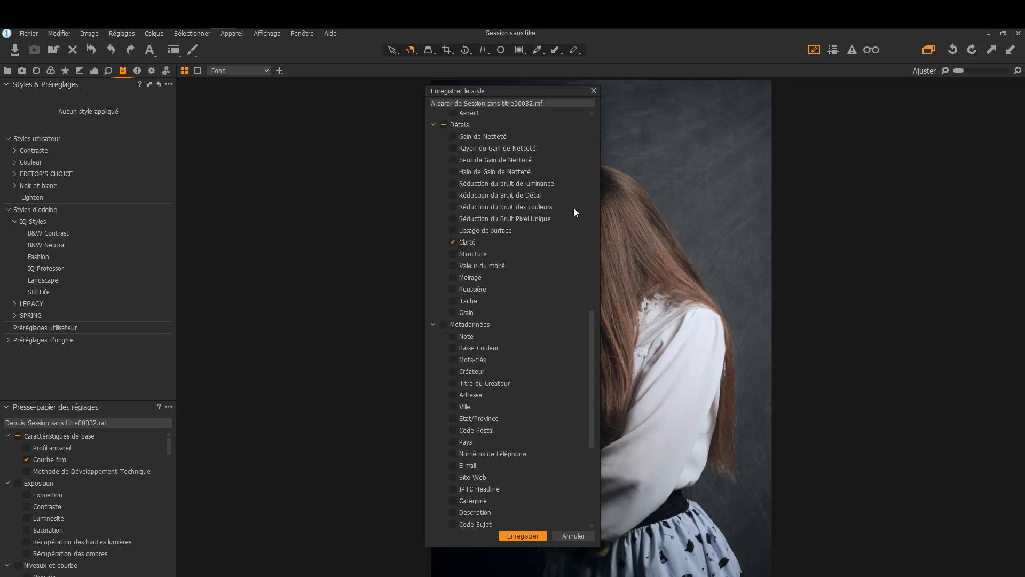
{"action": "scroll", "coordinate": [574, 212], "scroll_direction": "up", "scroll_amount": 15}
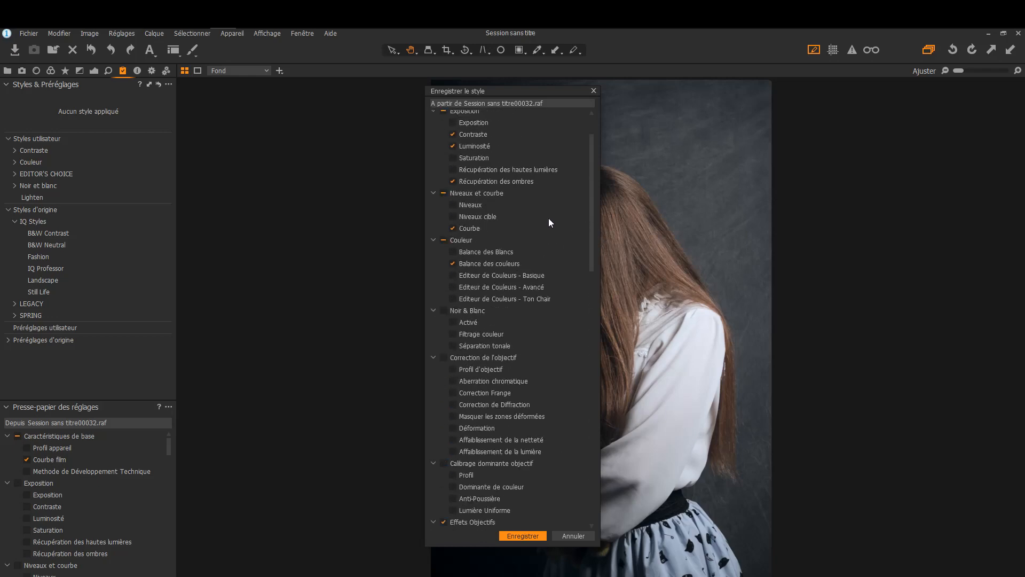
{"action": "scroll", "coordinate": [555, 216], "scroll_direction": "up", "scroll_amount": 1}
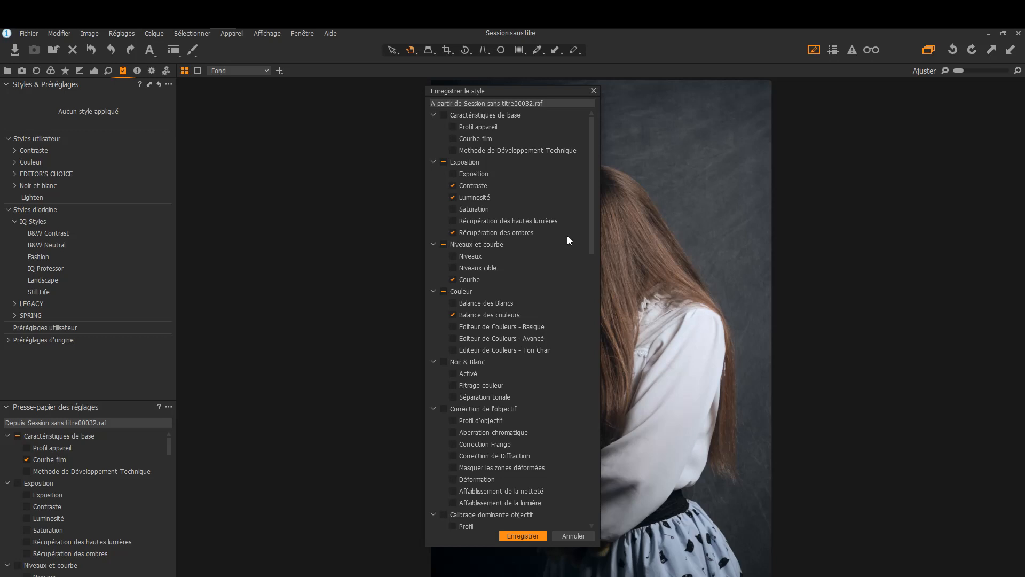
{"action": "scroll", "coordinate": [566, 237], "scroll_direction": "down", "scroll_amount": 6}
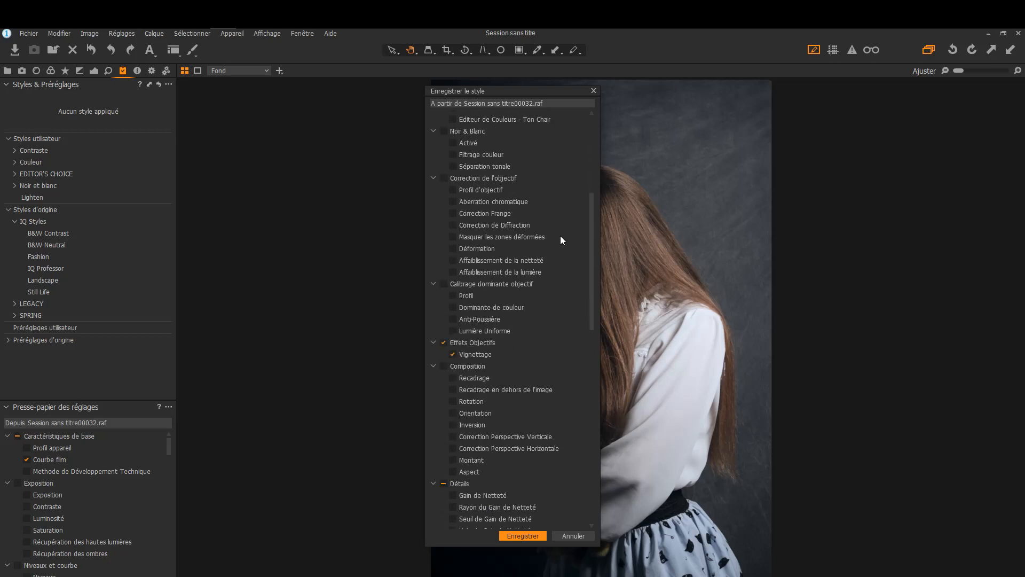
{"action": "scroll", "coordinate": [560, 240], "scroll_direction": "down", "scroll_amount": 1}
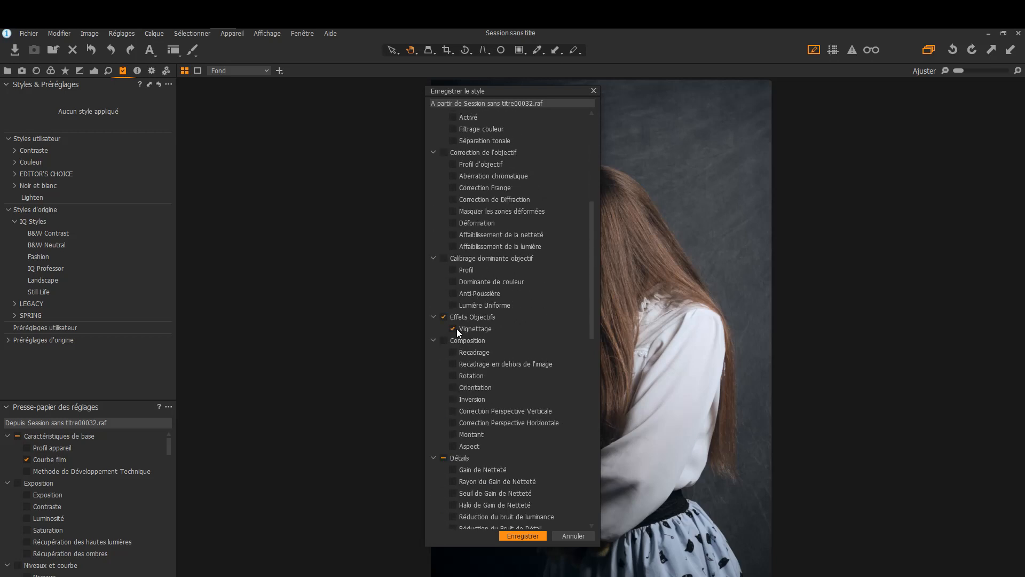
{"action": "left_click_drag", "start_coordinate": [526, 91], "coordinate": [341, 96]}
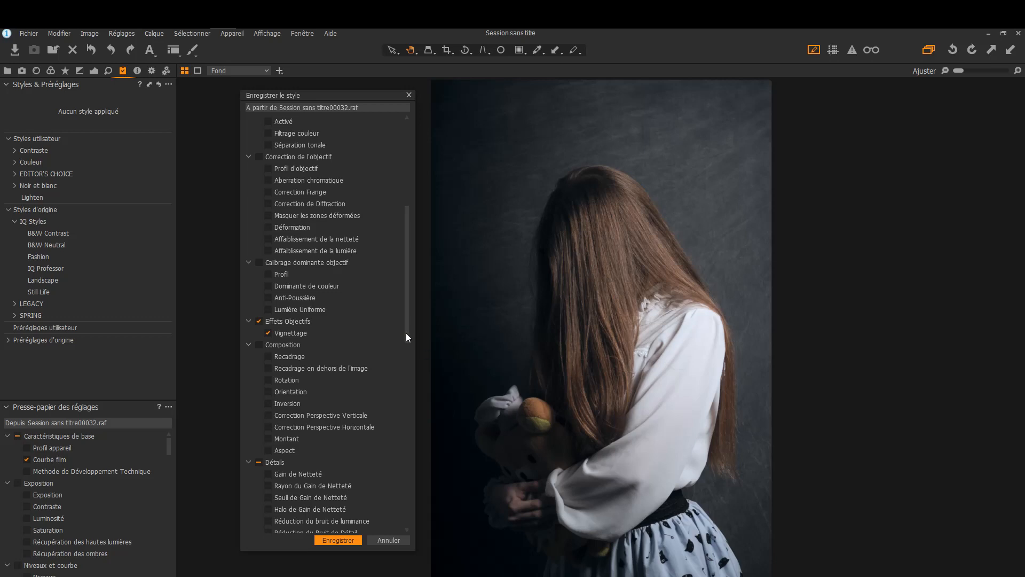
{"action": "left_click_drag", "start_coordinate": [406, 332], "coordinate": [428, 194]}
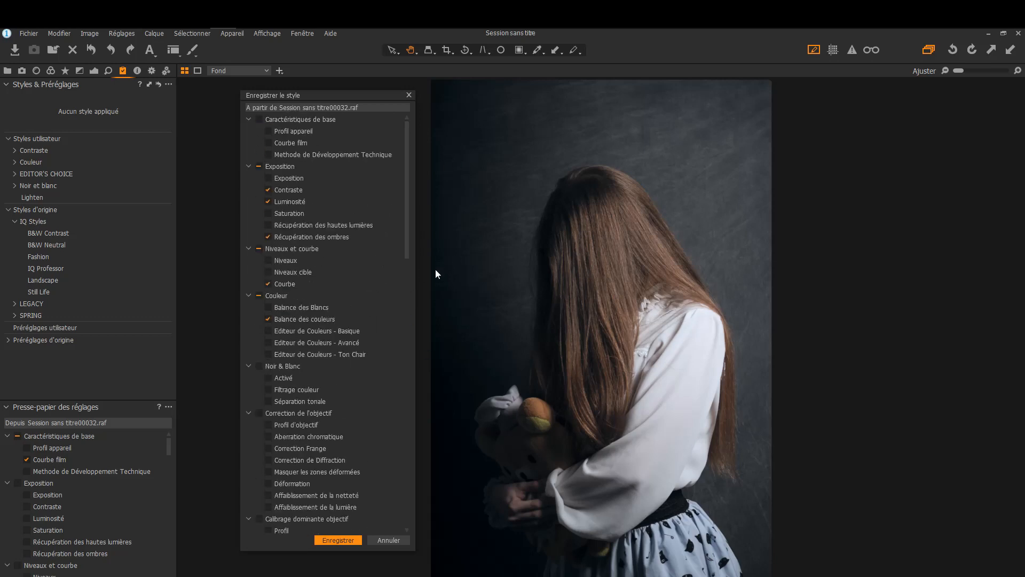
{"action": "scroll", "coordinate": [350, 268], "scroll_direction": "down", "scroll_amount": 1}
{"action": "scroll", "coordinate": [349, 297], "scroll_direction": "up", "scroll_amount": 1}
Step: Save the selected adjustments as a style named "contraste froid" in the Contraste folder
{"action": "left_click", "coordinate": [346, 543]}
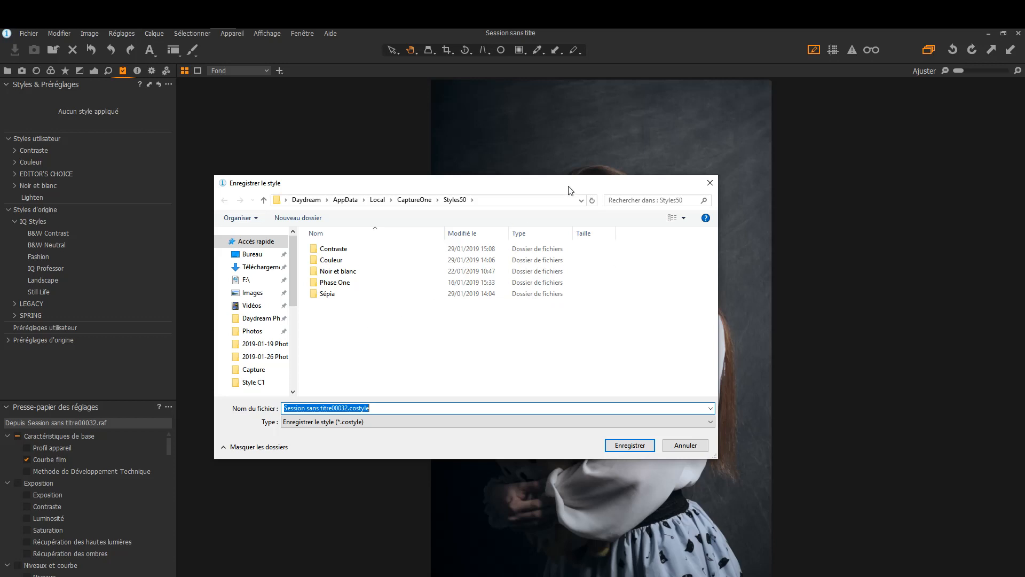
{"action": "left_click_drag", "start_coordinate": [571, 190], "coordinate": [731, 258]}
{"action": "double_click", "coordinate": [516, 318]}
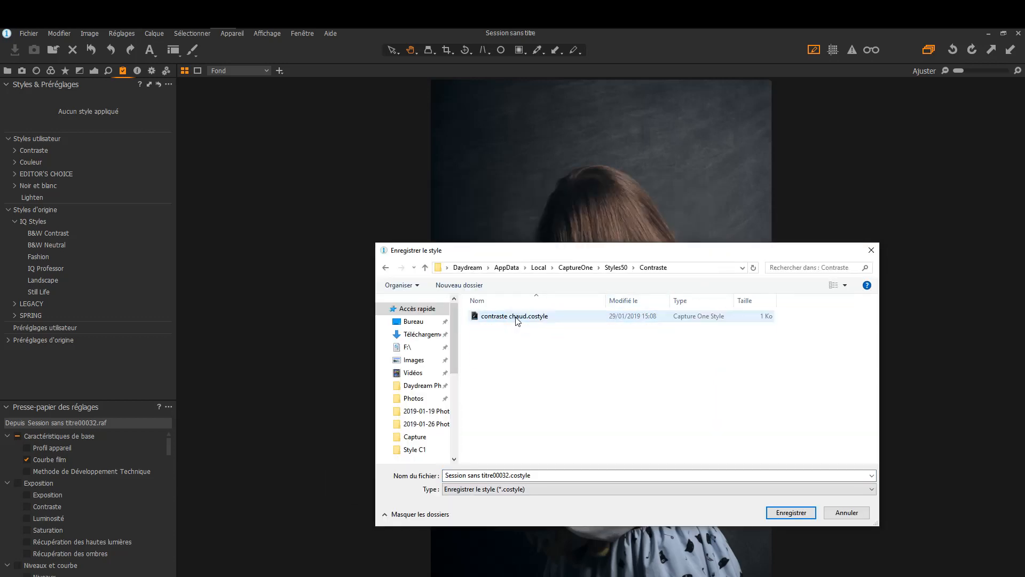
{"action": "left_click", "coordinate": [507, 475]}
{"action": "left_click", "coordinate": [507, 475]}
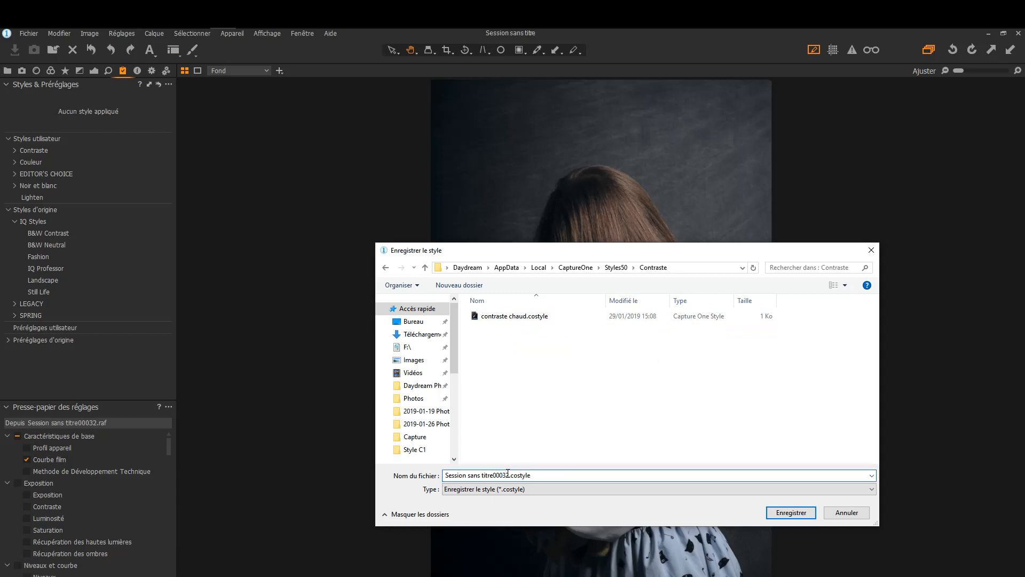
{"action": "left_click_drag", "start_coordinate": [507, 475], "coordinate": [437, 466]}
{"action": "key", "text": "BackSpace"}
{"action": "key", "text": "Delete"}
{"action": "type", "text": "contrats"}
{"action": "key", "text": "BackSpace"}
{"action": "key", "text": "BackSpace"}
{"action": "type", "text": "ste froid"}
{"action": "left_click", "coordinate": [791, 512]}
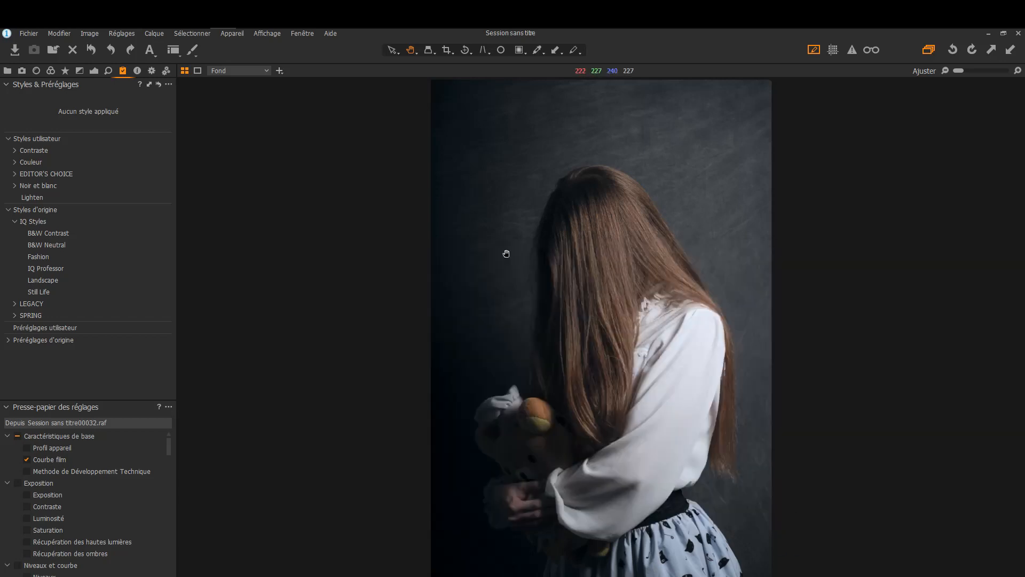
Step: Reset the portrait's adjustments and test the contraste froid style from the Contraste user styles by applying and removing it
{"action": "left_click", "coordinate": [17, 150]}
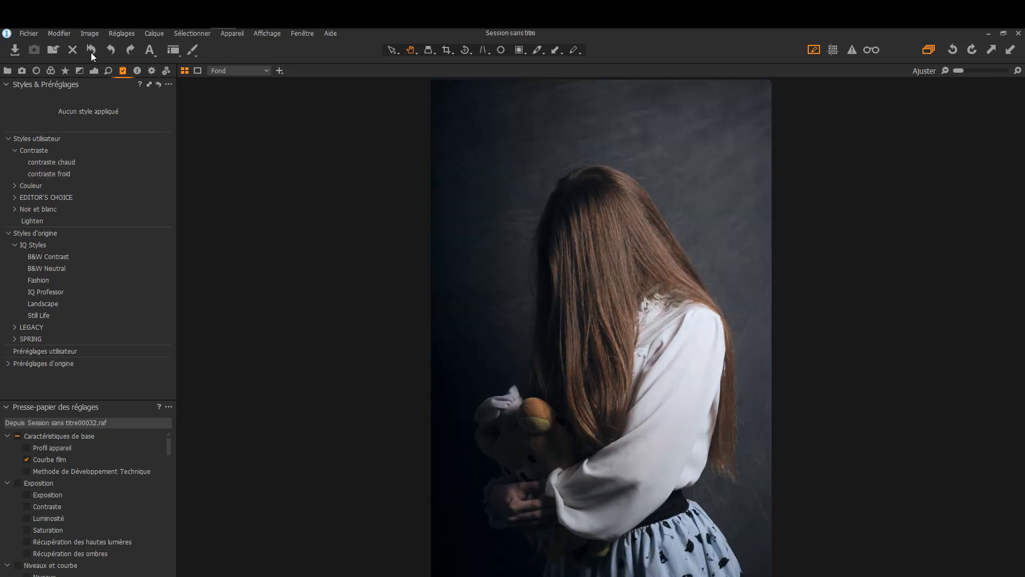
{"action": "left_click", "coordinate": [91, 51]}
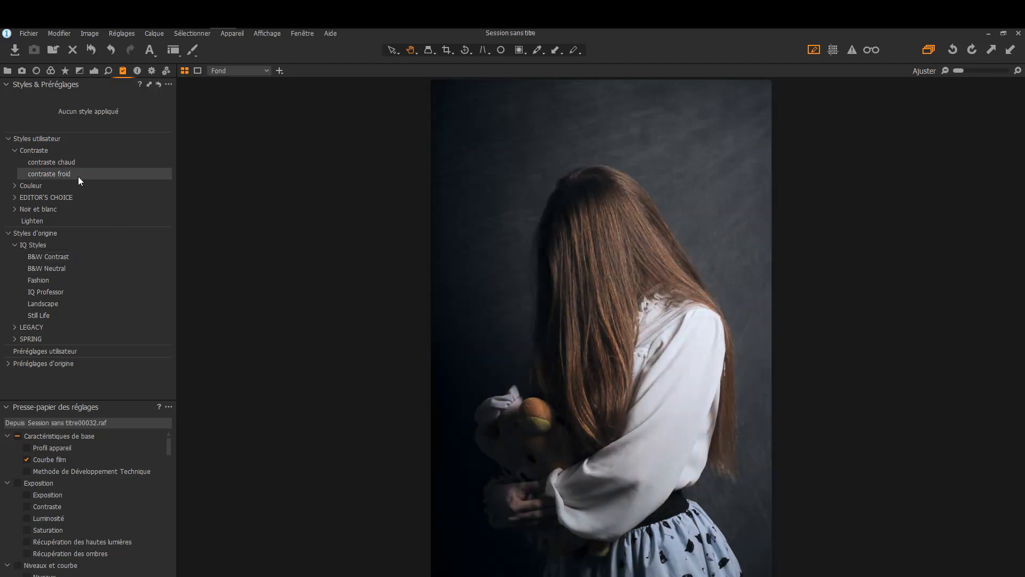
{"action": "left_click", "coordinate": [78, 174]}
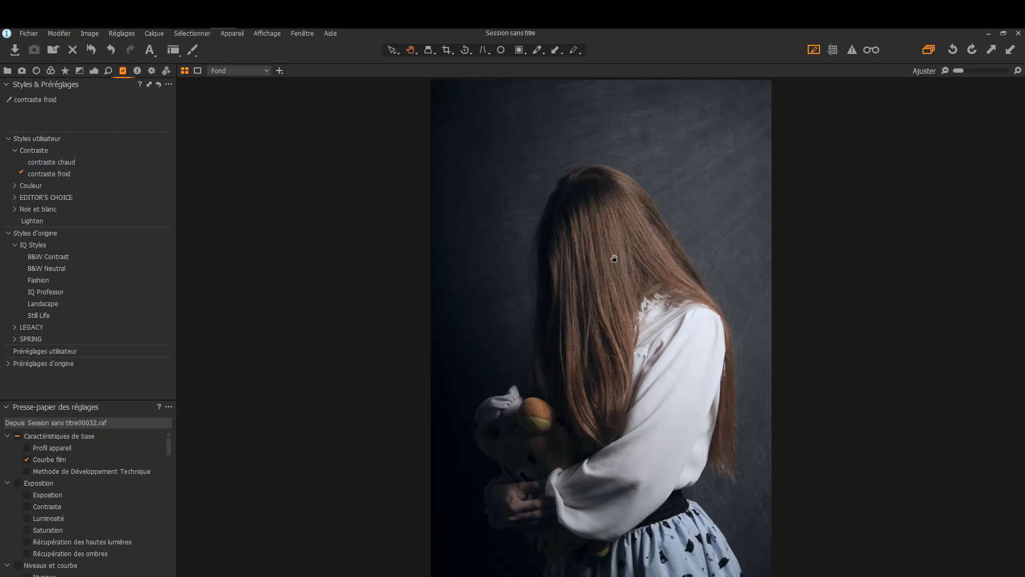
{"action": "left_click", "coordinate": [65, 173]}
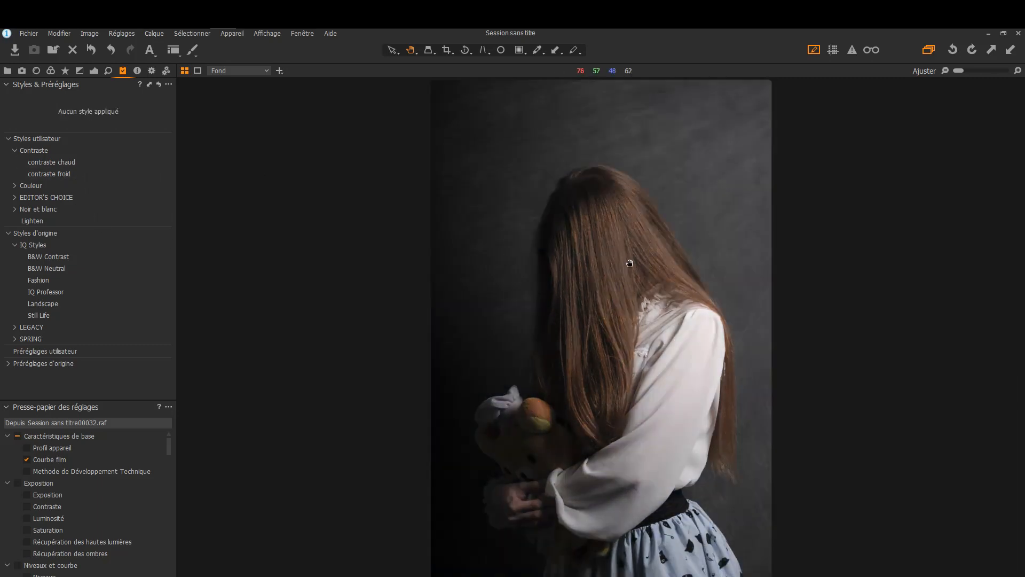
Step: Apply the contraste froid style to the neighbouring teddy bear photo and to the hair-covered portrait, and compare the two photos
{"action": "key", "text": "Right"}
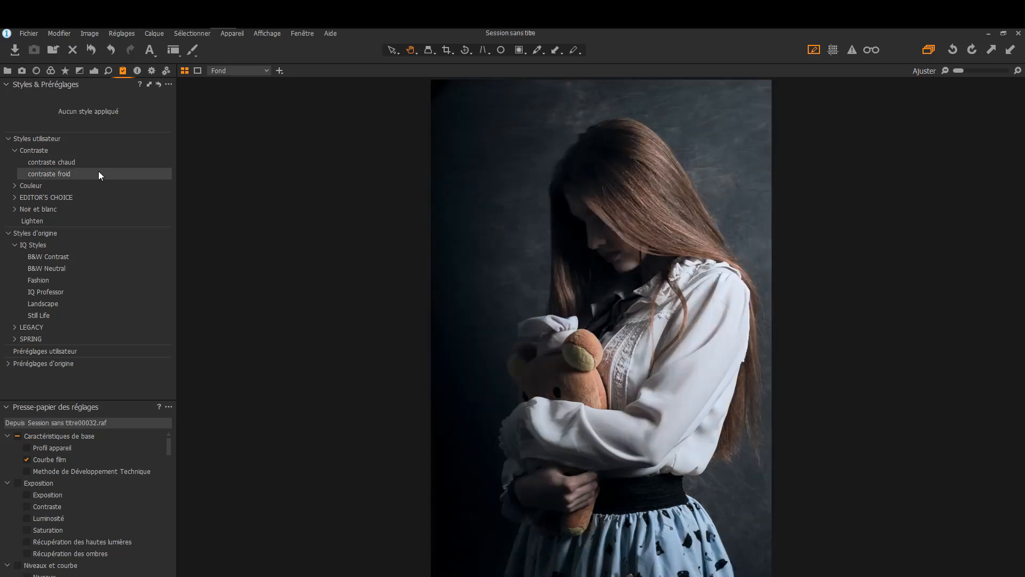
{"action": "left_click", "coordinate": [99, 172]}
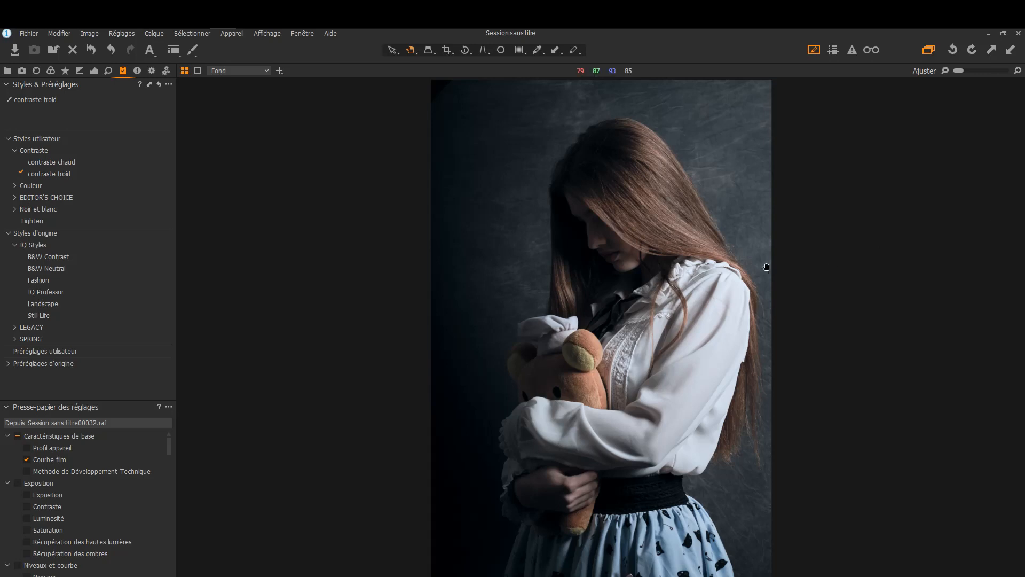
{"action": "key", "text": "Right"}
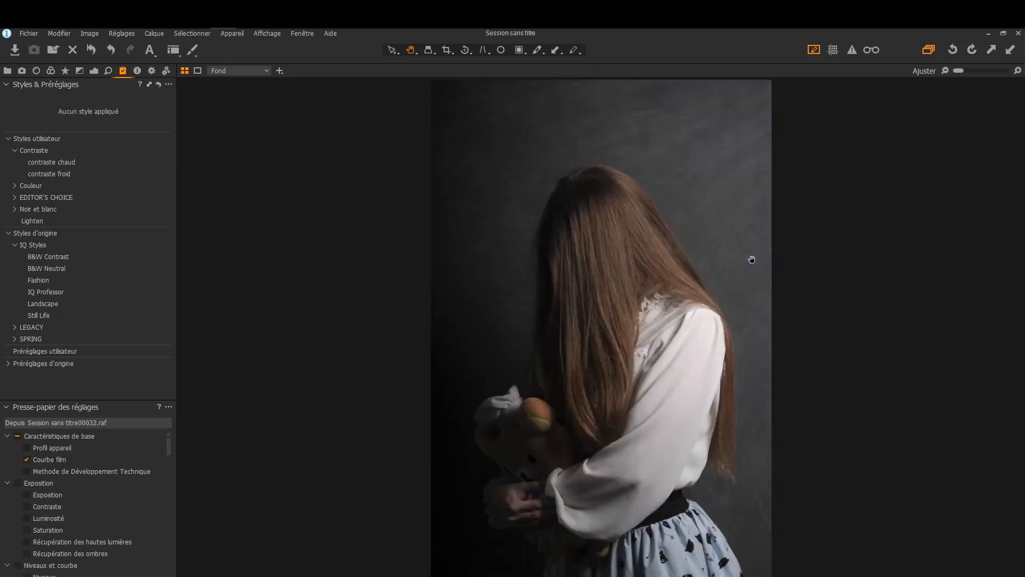
{"action": "left_click", "coordinate": [62, 174]}
{"action": "key", "text": "Left"}
{"action": "key", "text": "Right"}
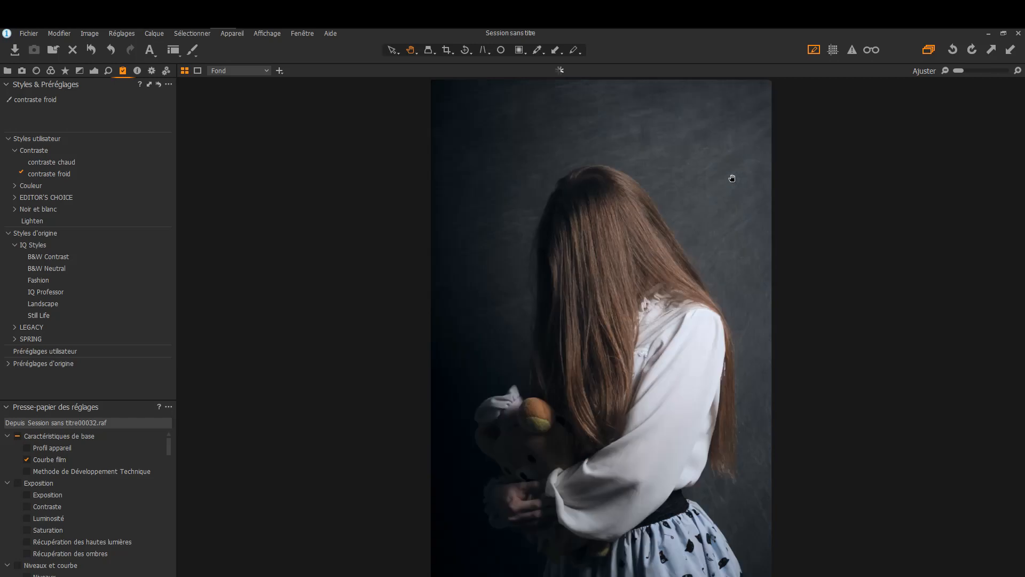